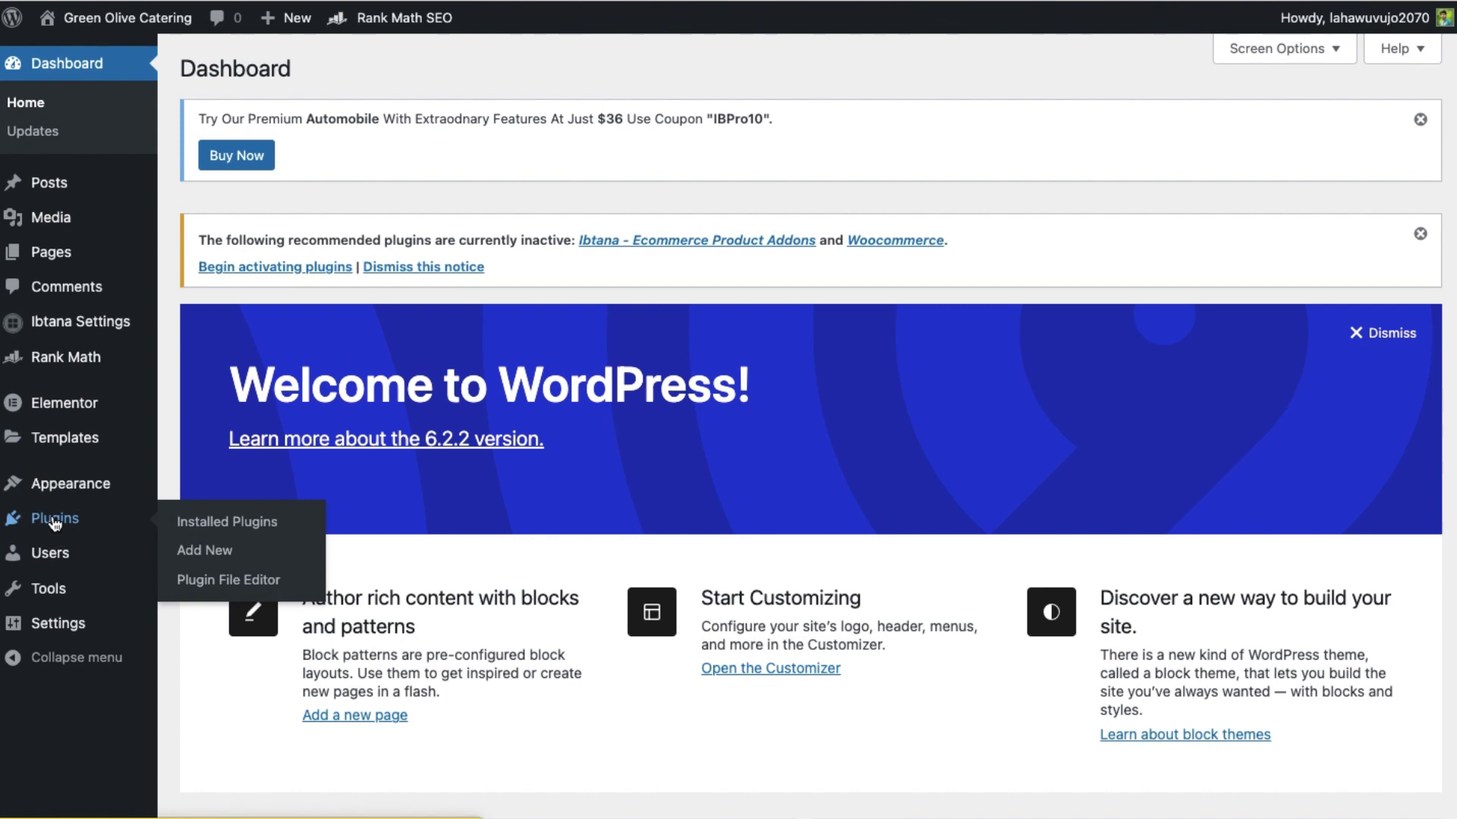
Search Add Plugins for 'site hosting', browse the 1,036 results, then select the search text.
left_click(55, 519)
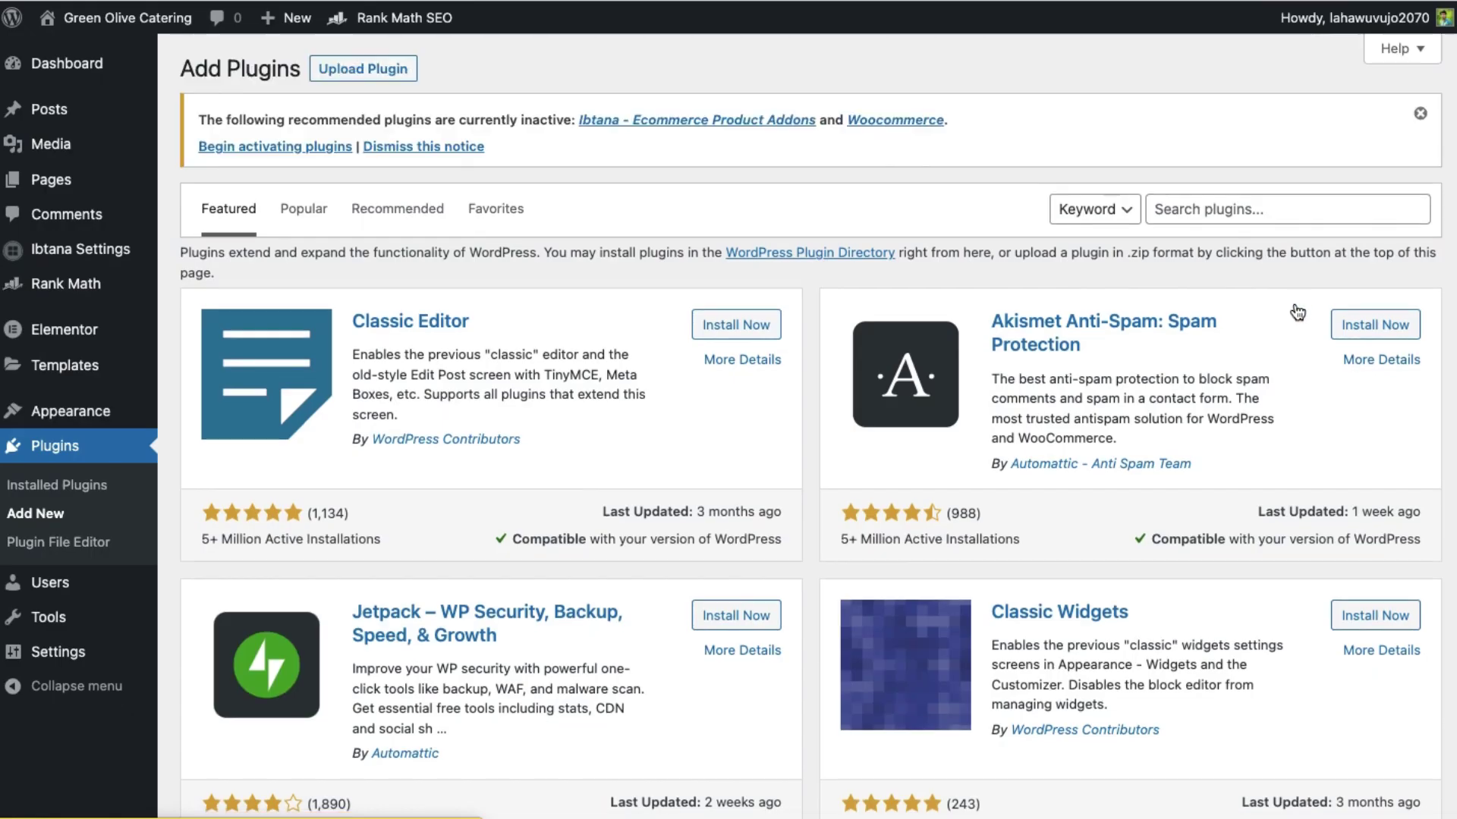
left_click(1226, 298)
type("site hosting")
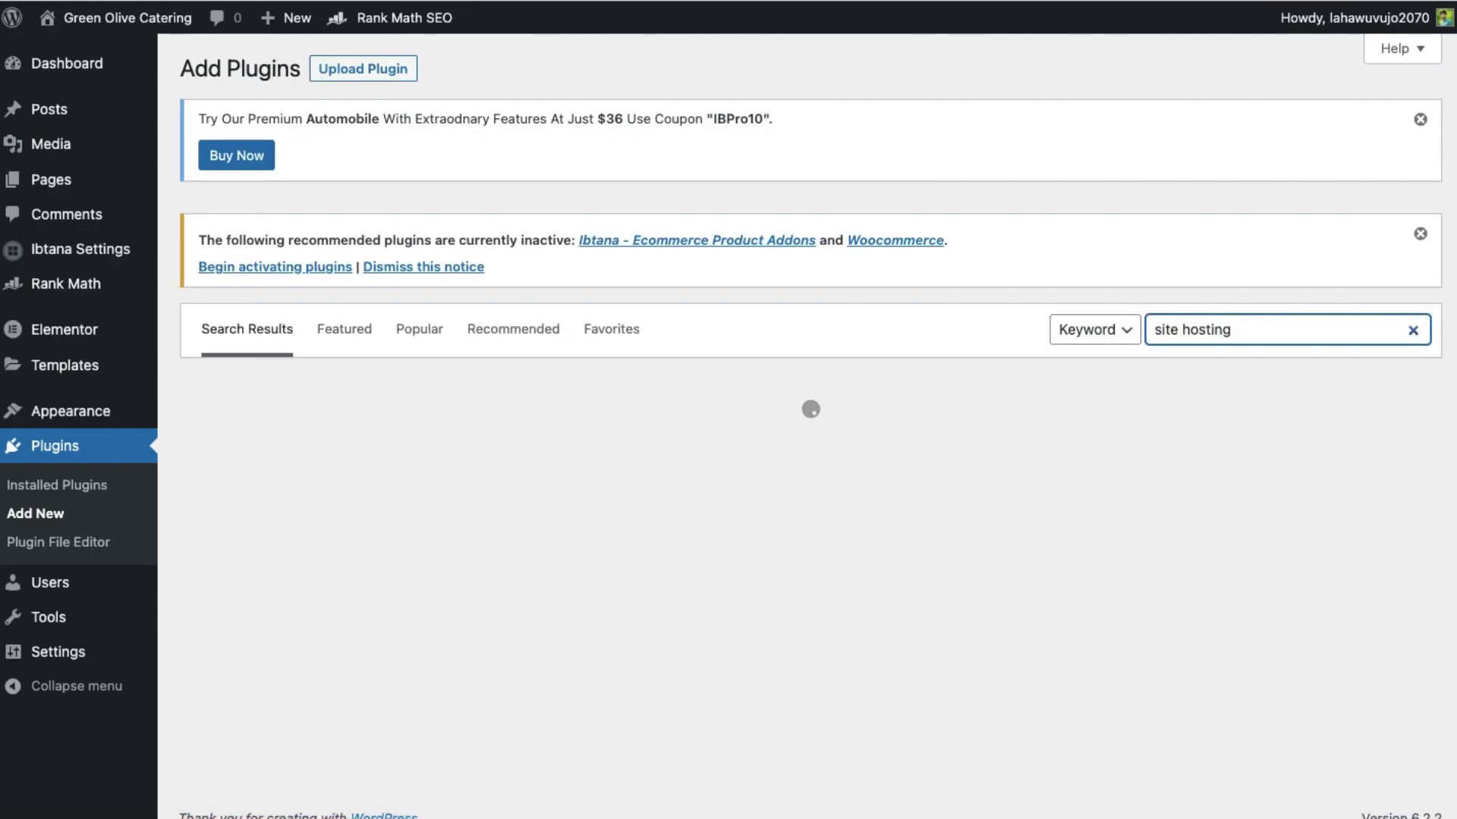
scroll(1132, 586, "down", 3)
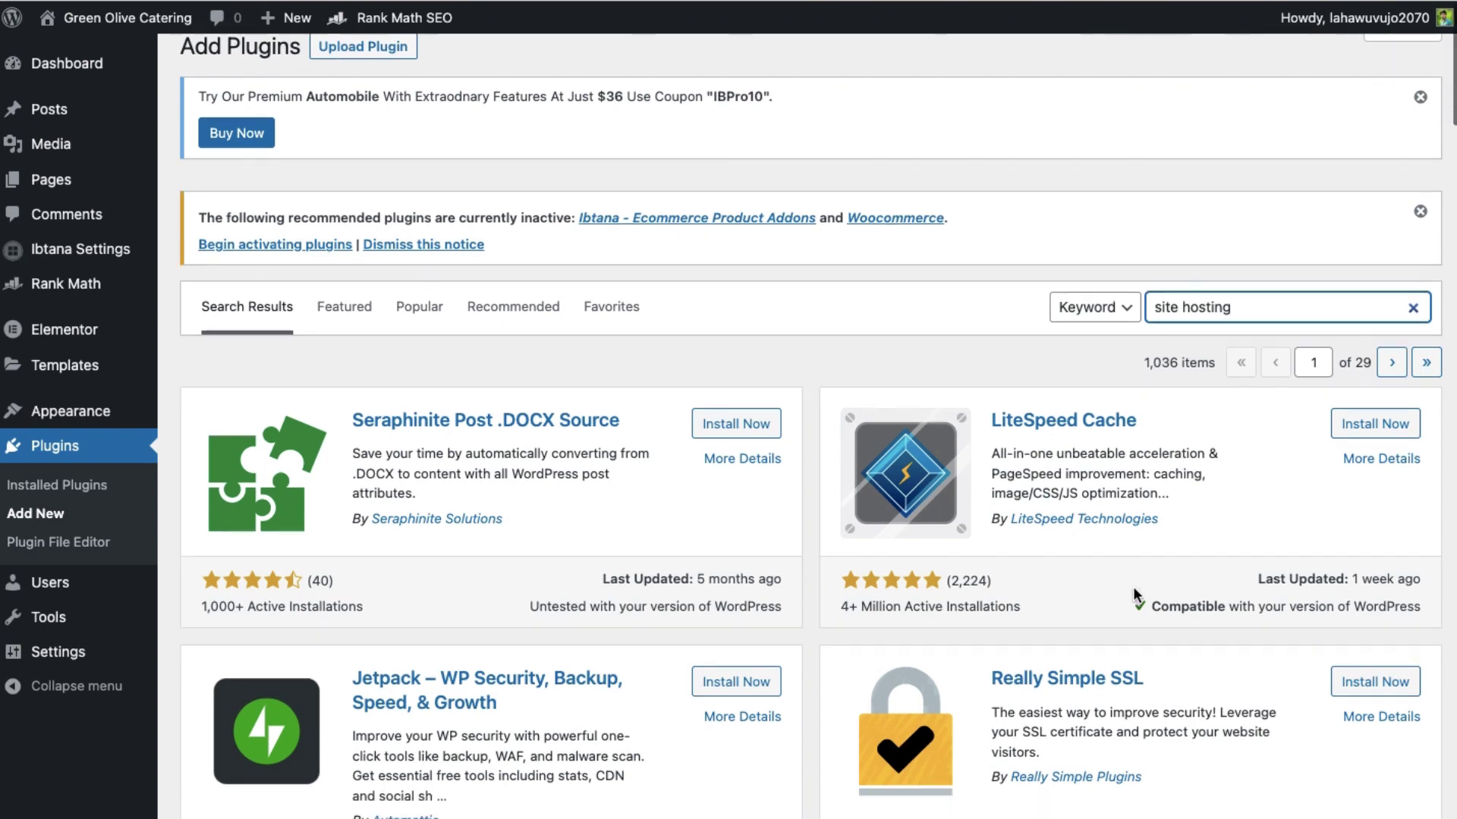
scroll(1133, 591, "down", 15)
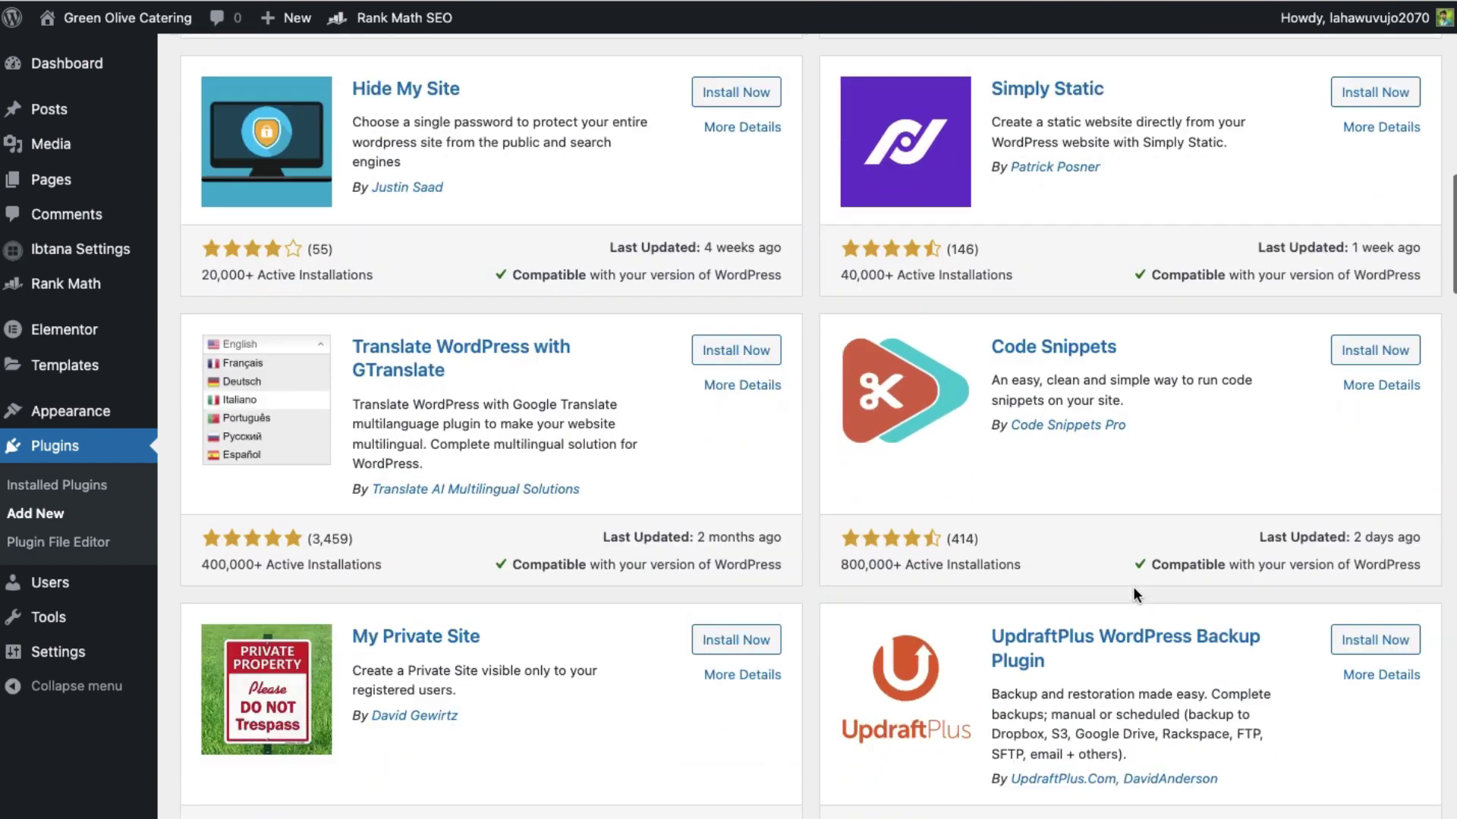
scroll(1136, 597, "down", 10)
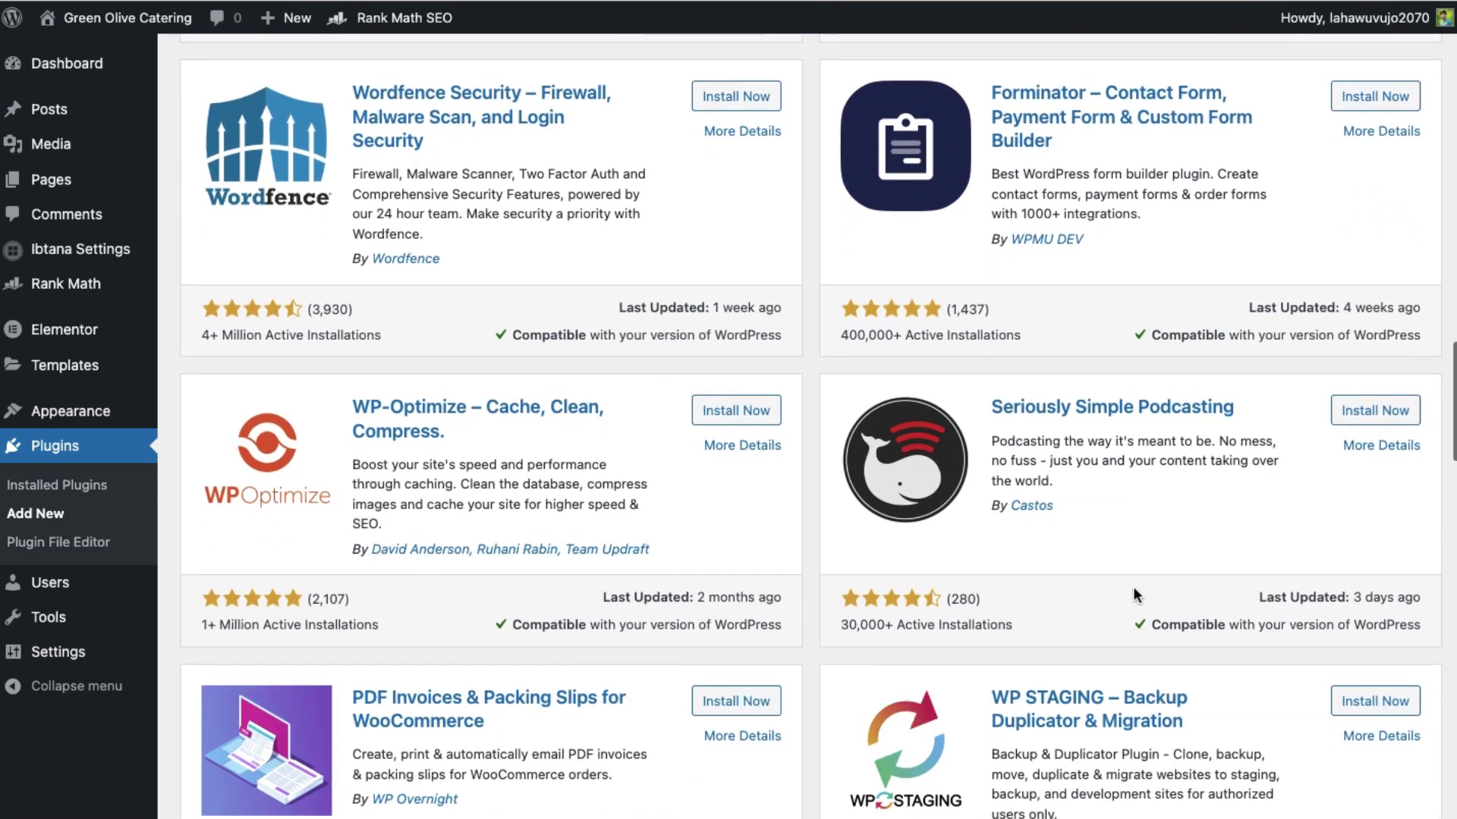
scroll(1132, 586, "up", 20)
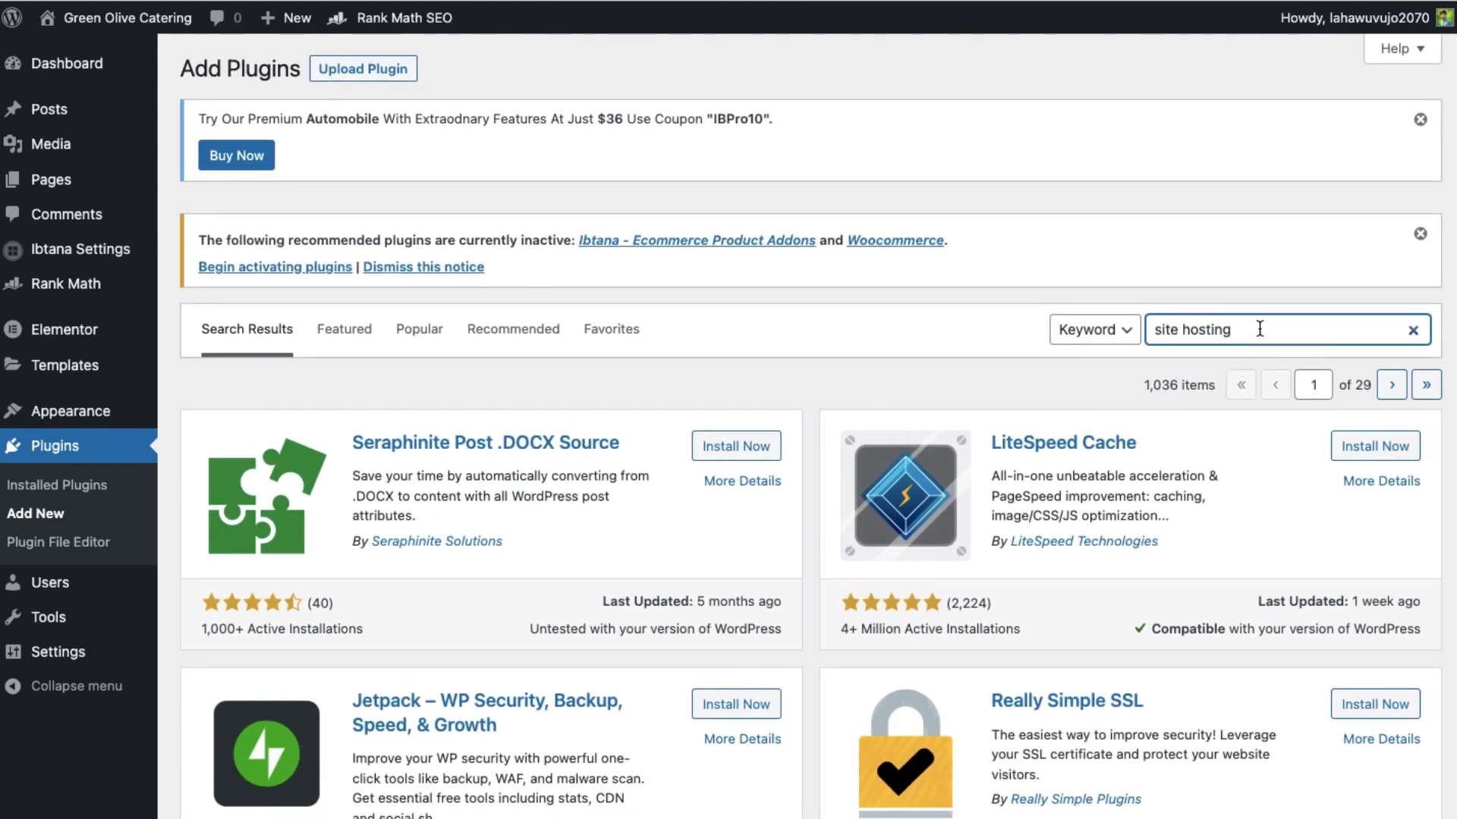
left_click_drag(1244, 329, 1064, 334)
Enter 'google site' as the new plugin search term.
type("g")
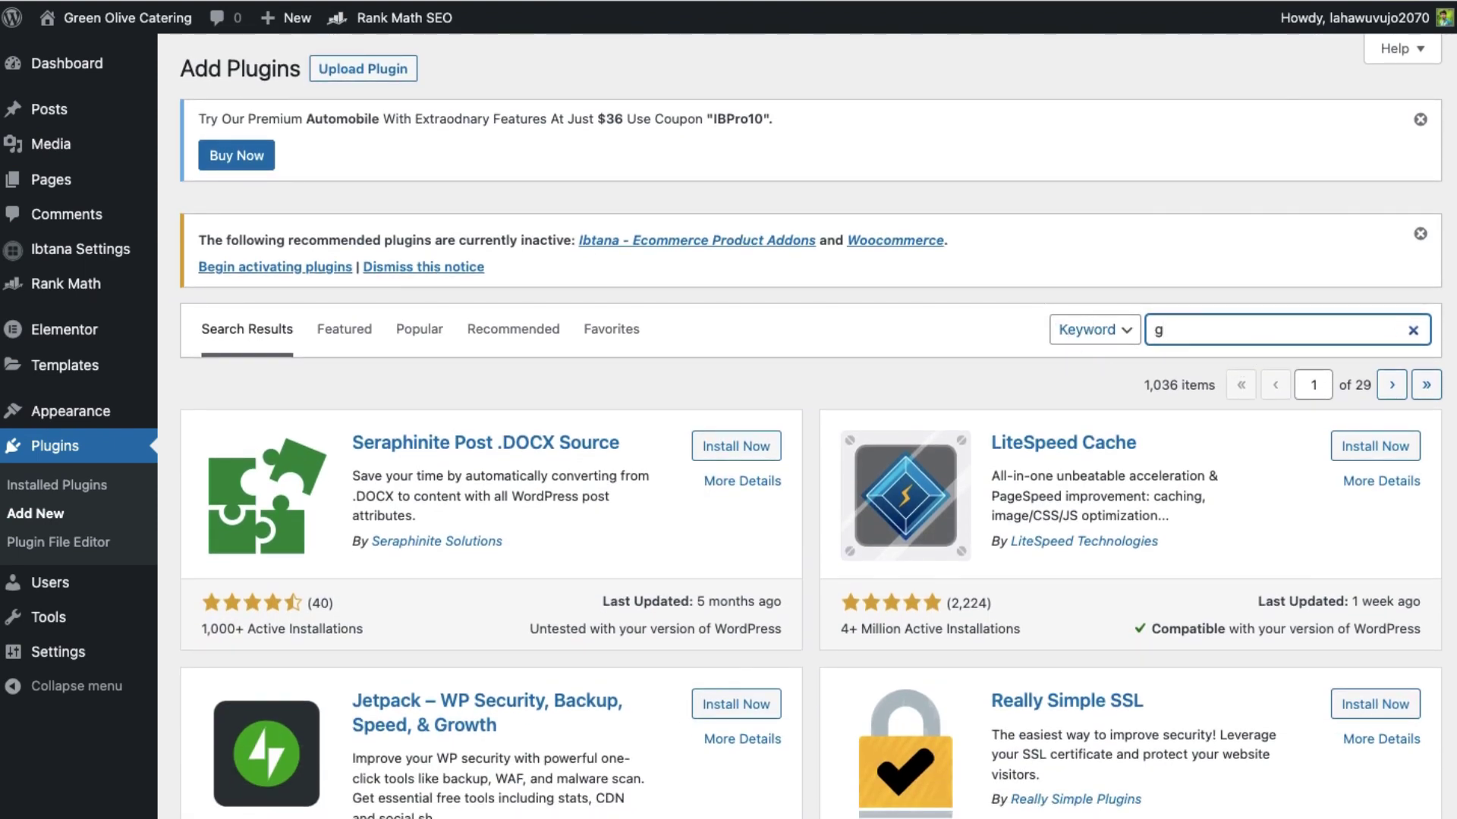
type("oogle site")
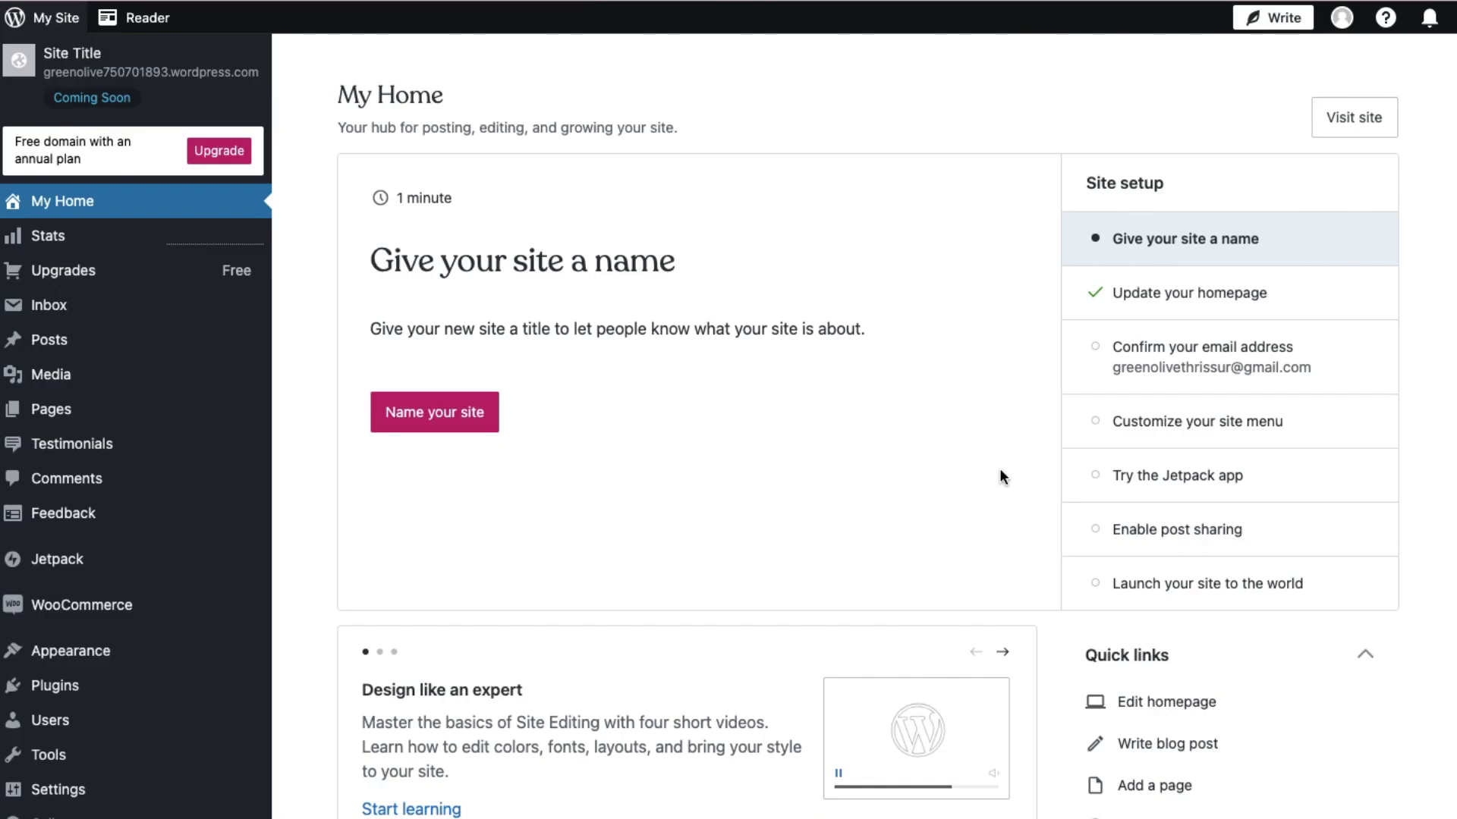
Launch the catering site from the setup checklist and visit the live site in a new tab.
left_click(1175, 567)
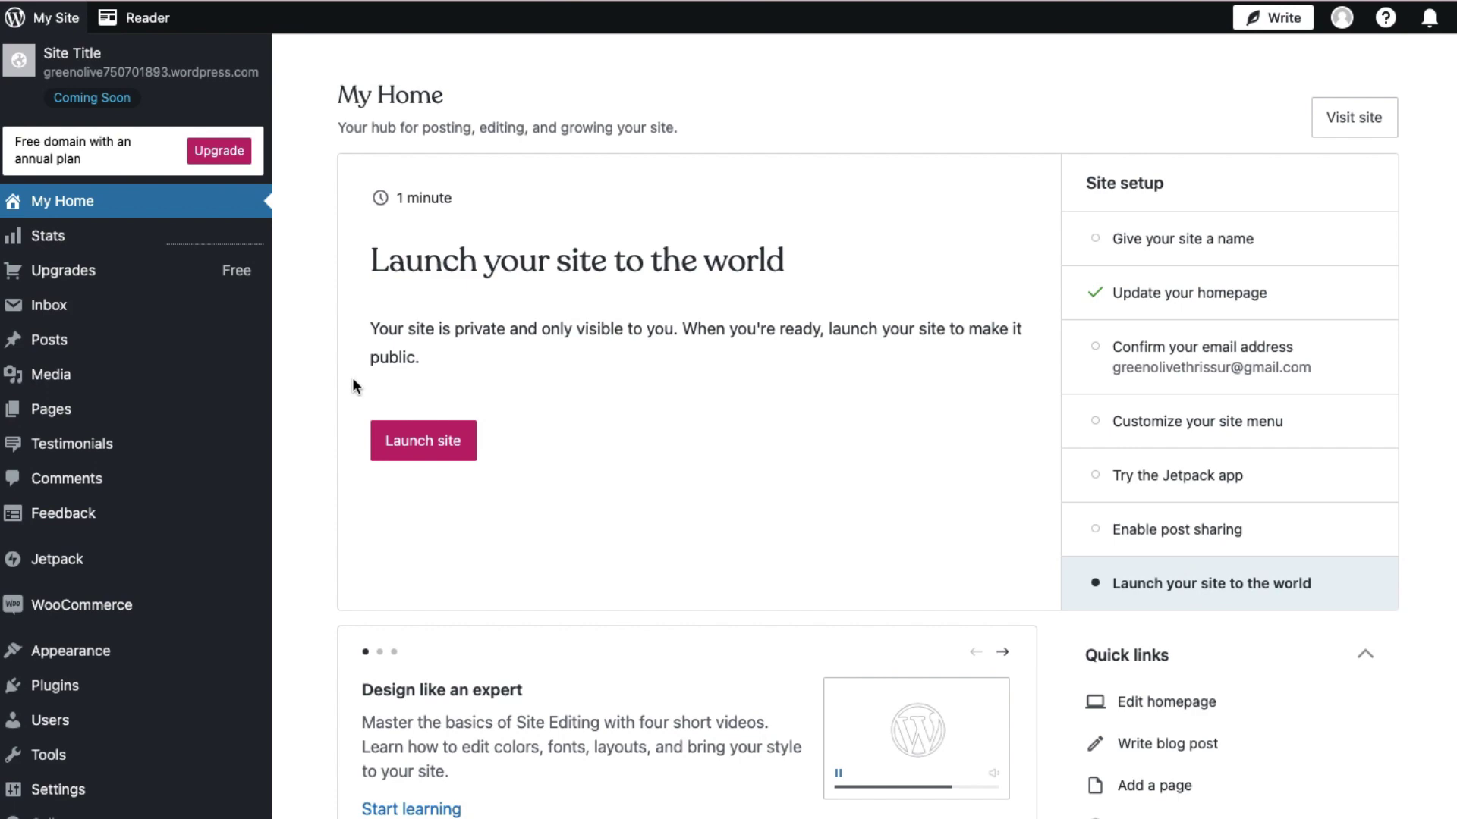
left_click(423, 440)
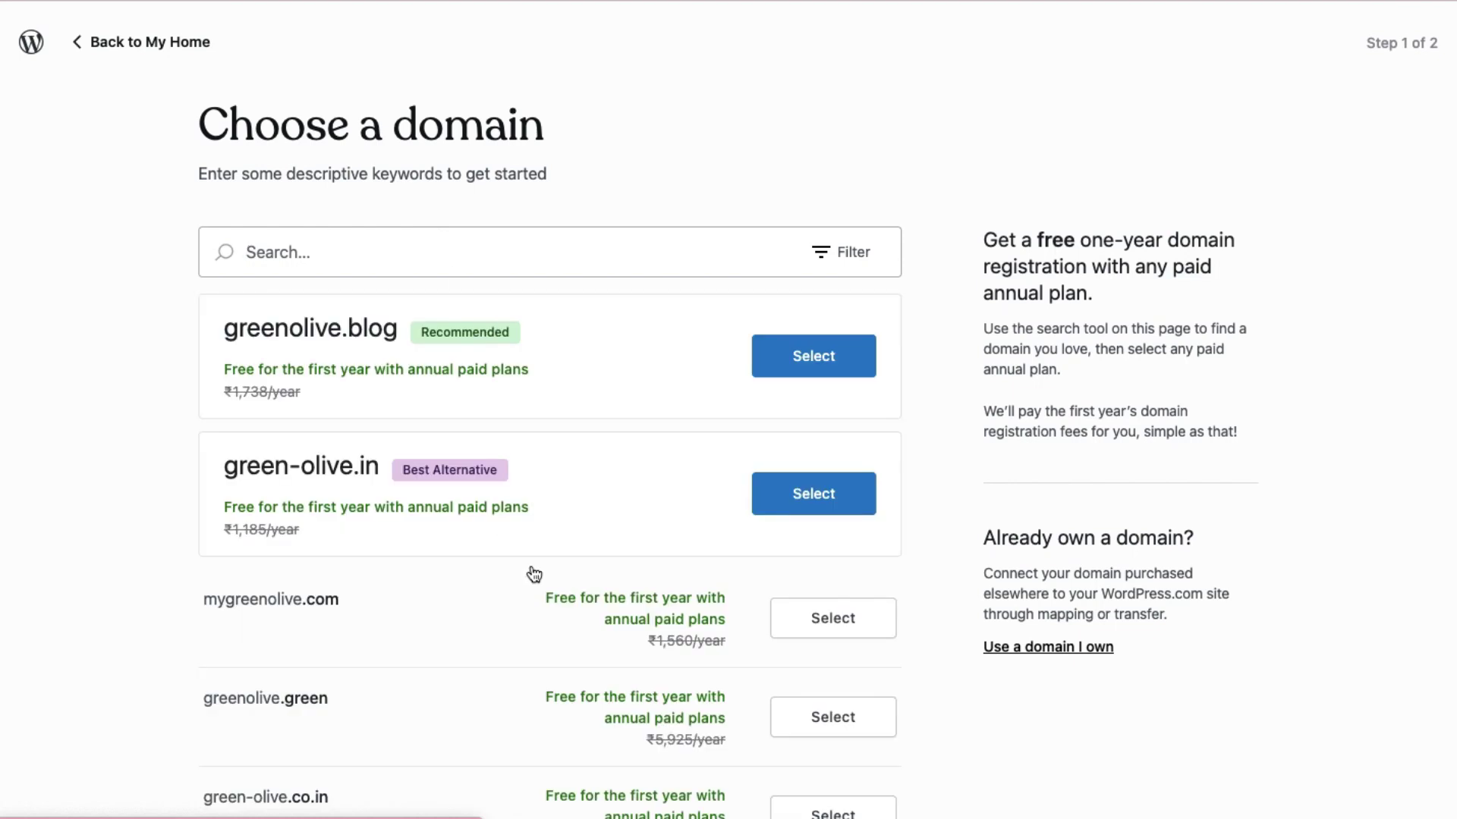
scroll(579, 618, "down", 3)
scroll(579, 621, "up", 3)
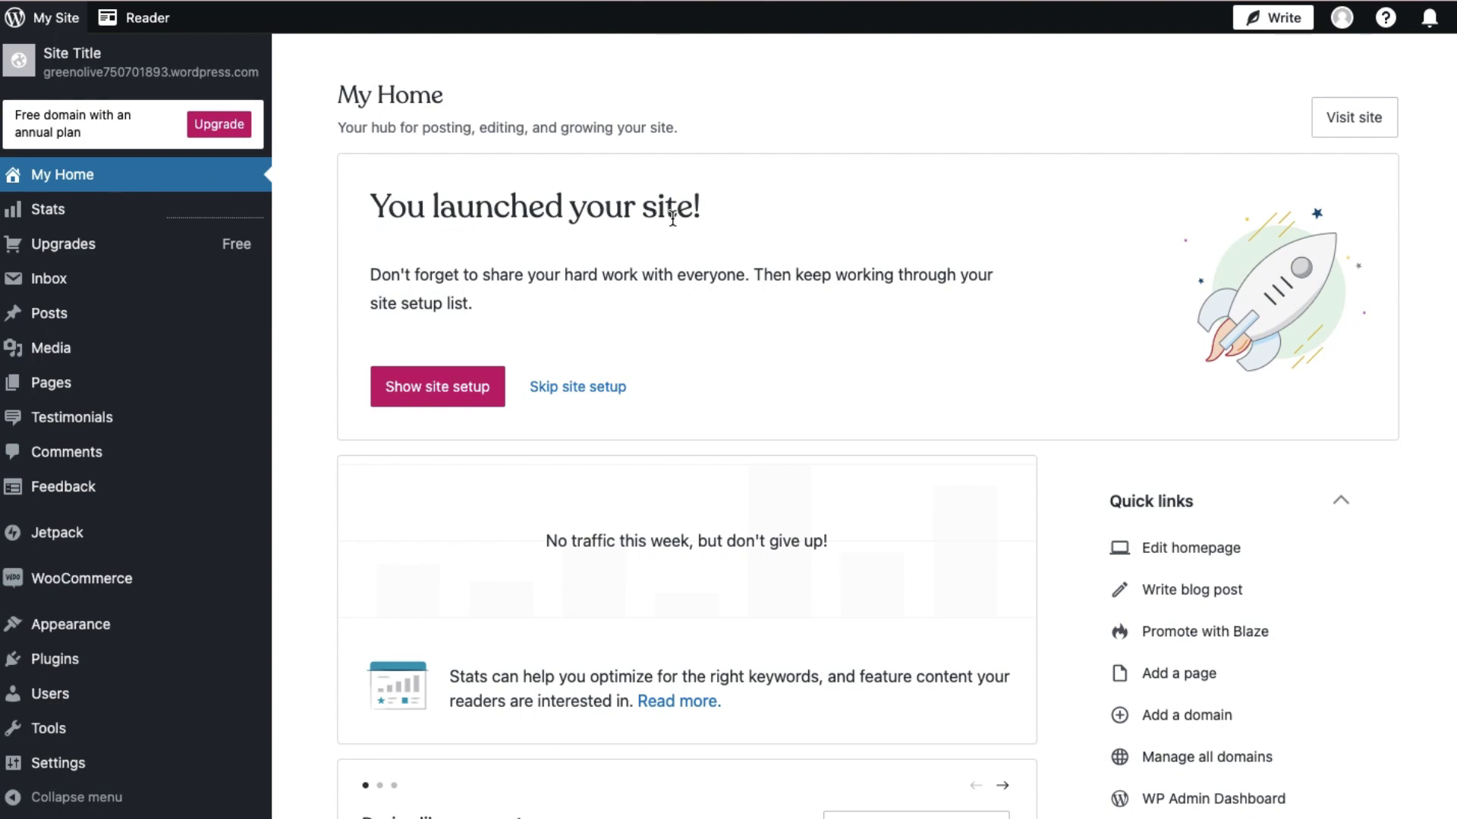
left_click(1360, 129)
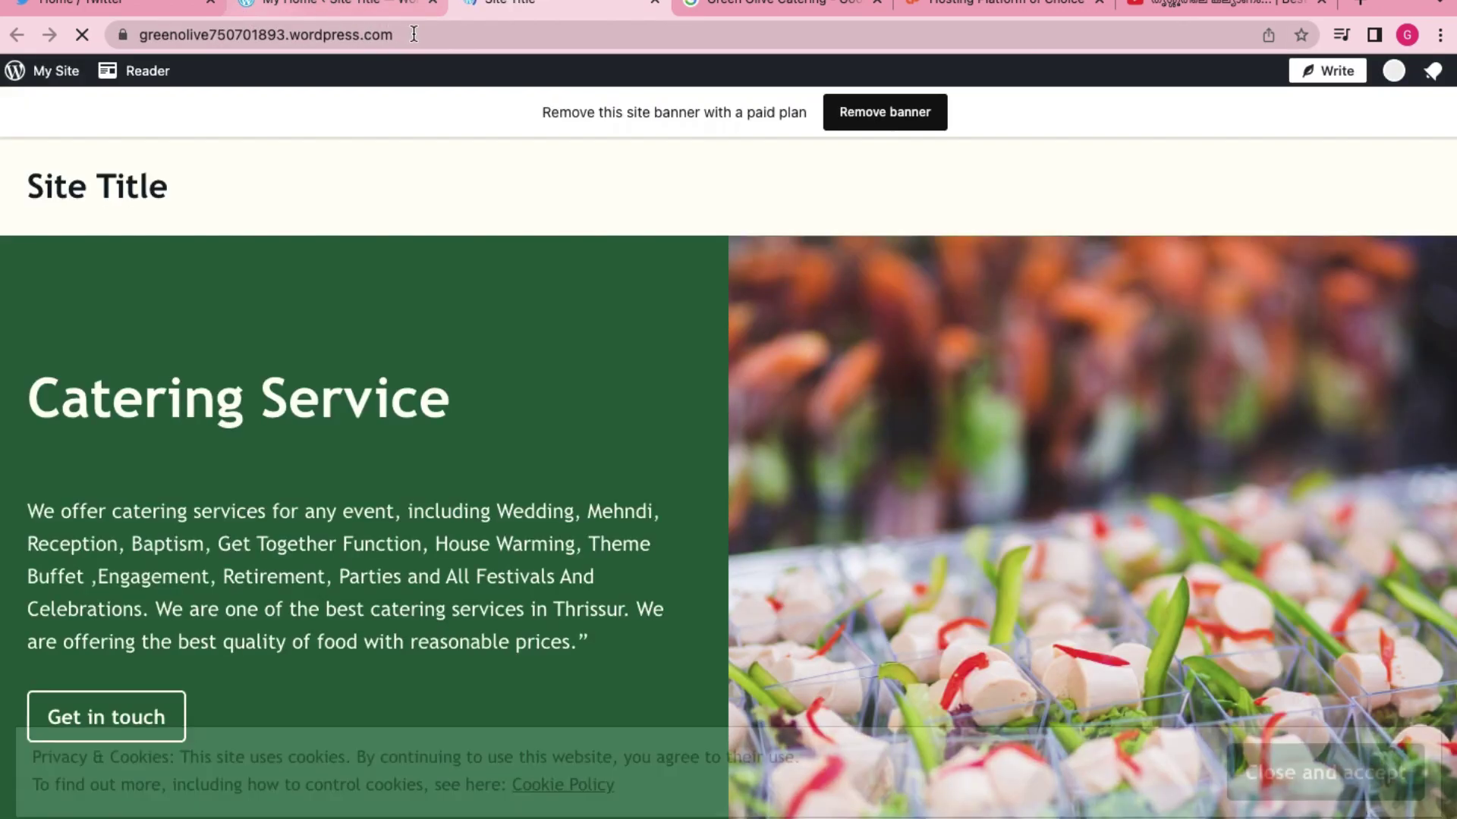
Grab the site's web address and search Google for 'google search console' in a new tab.
left_click(361, 30)
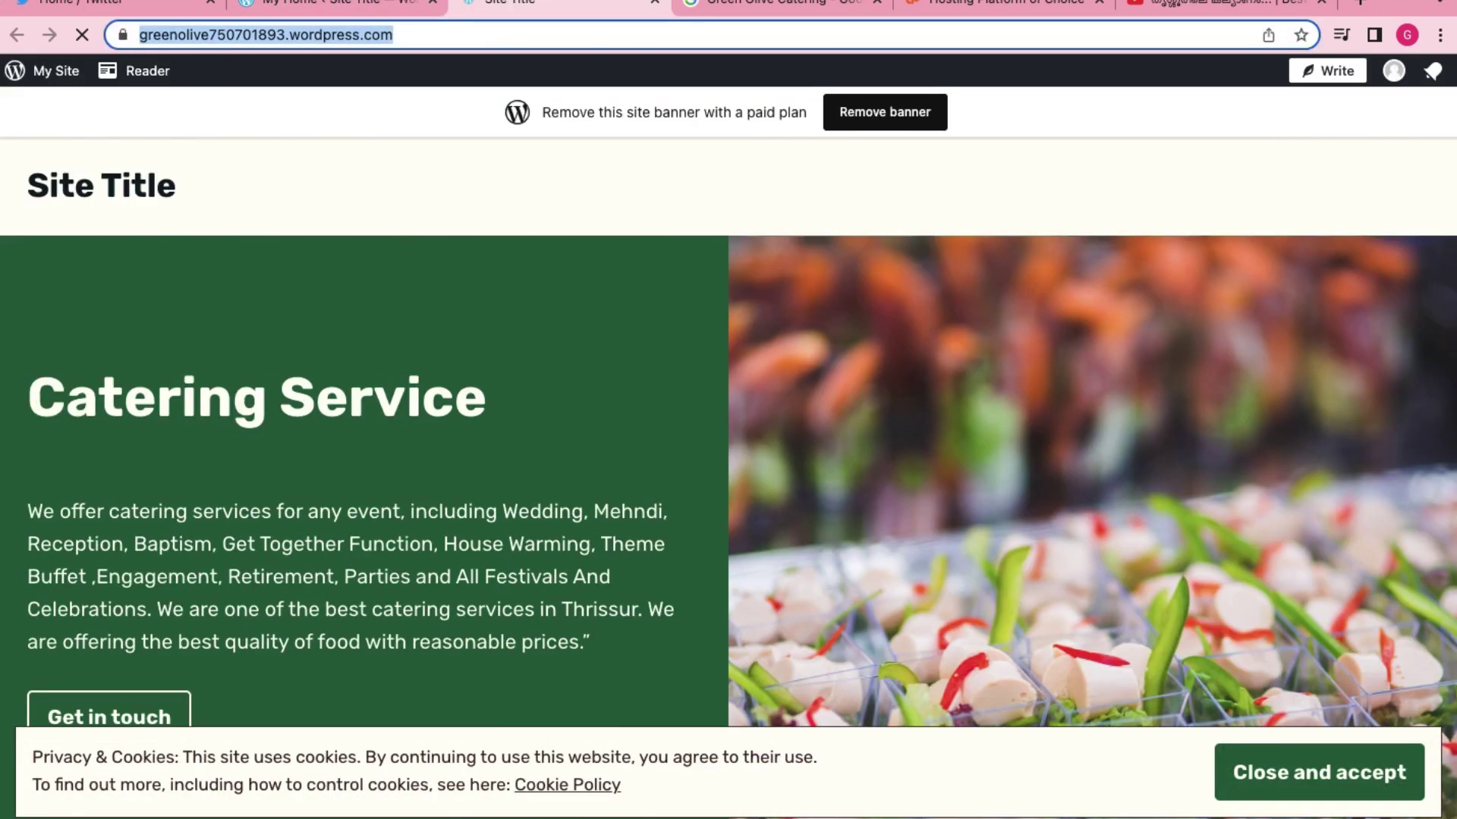
key("ctrl+super+f")
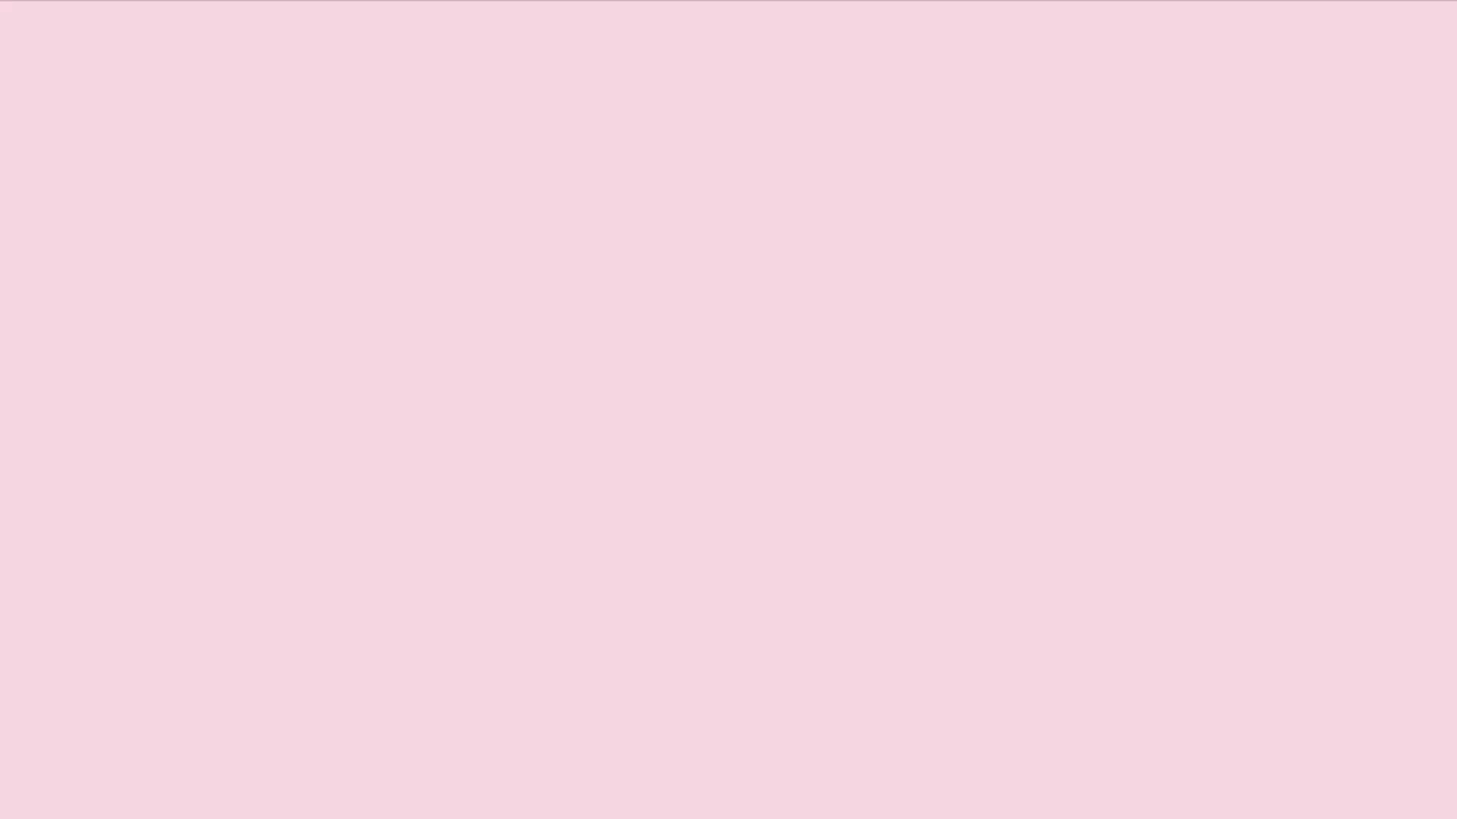
type("g")
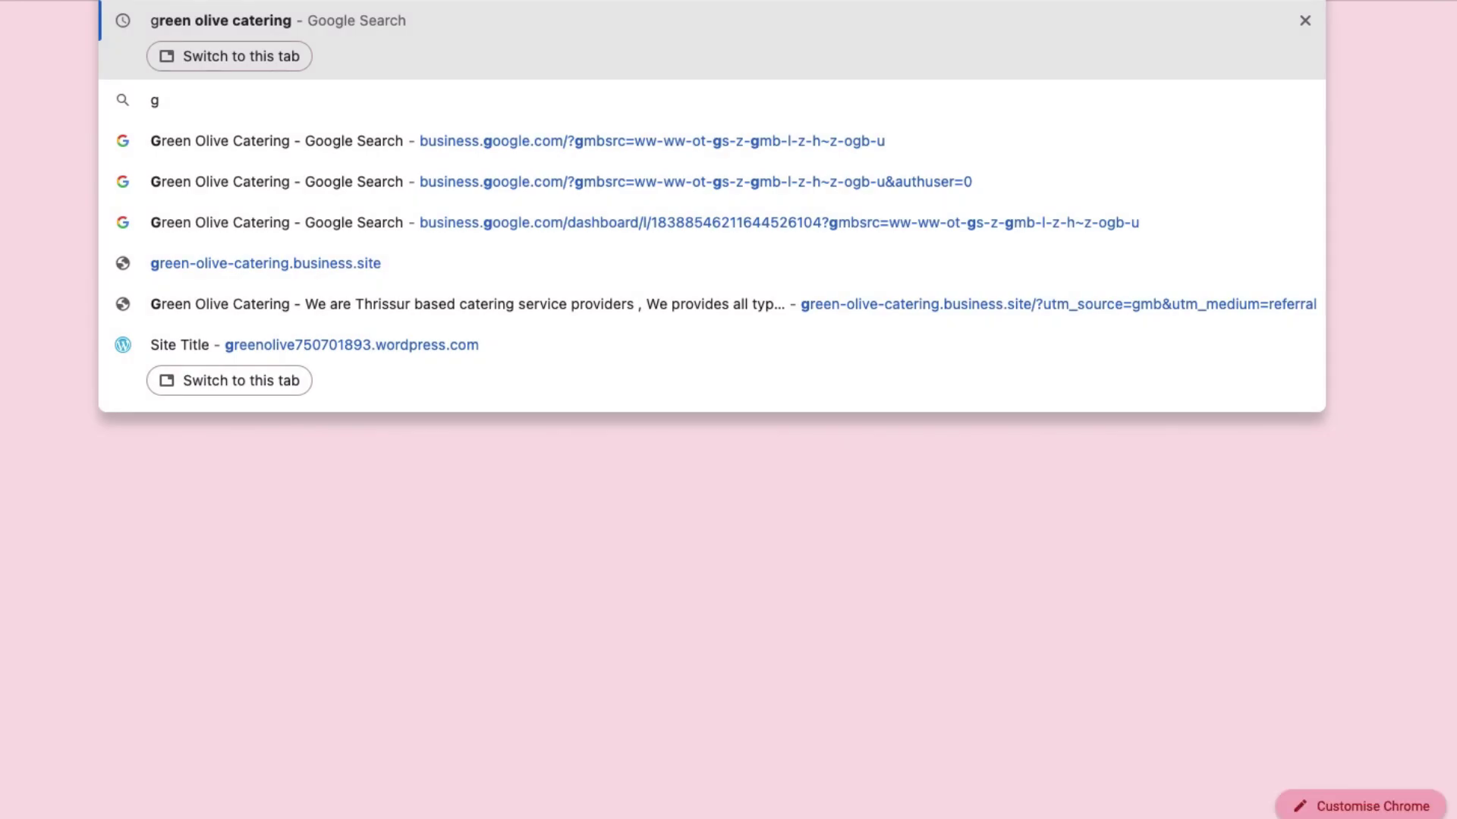
type("oogle")
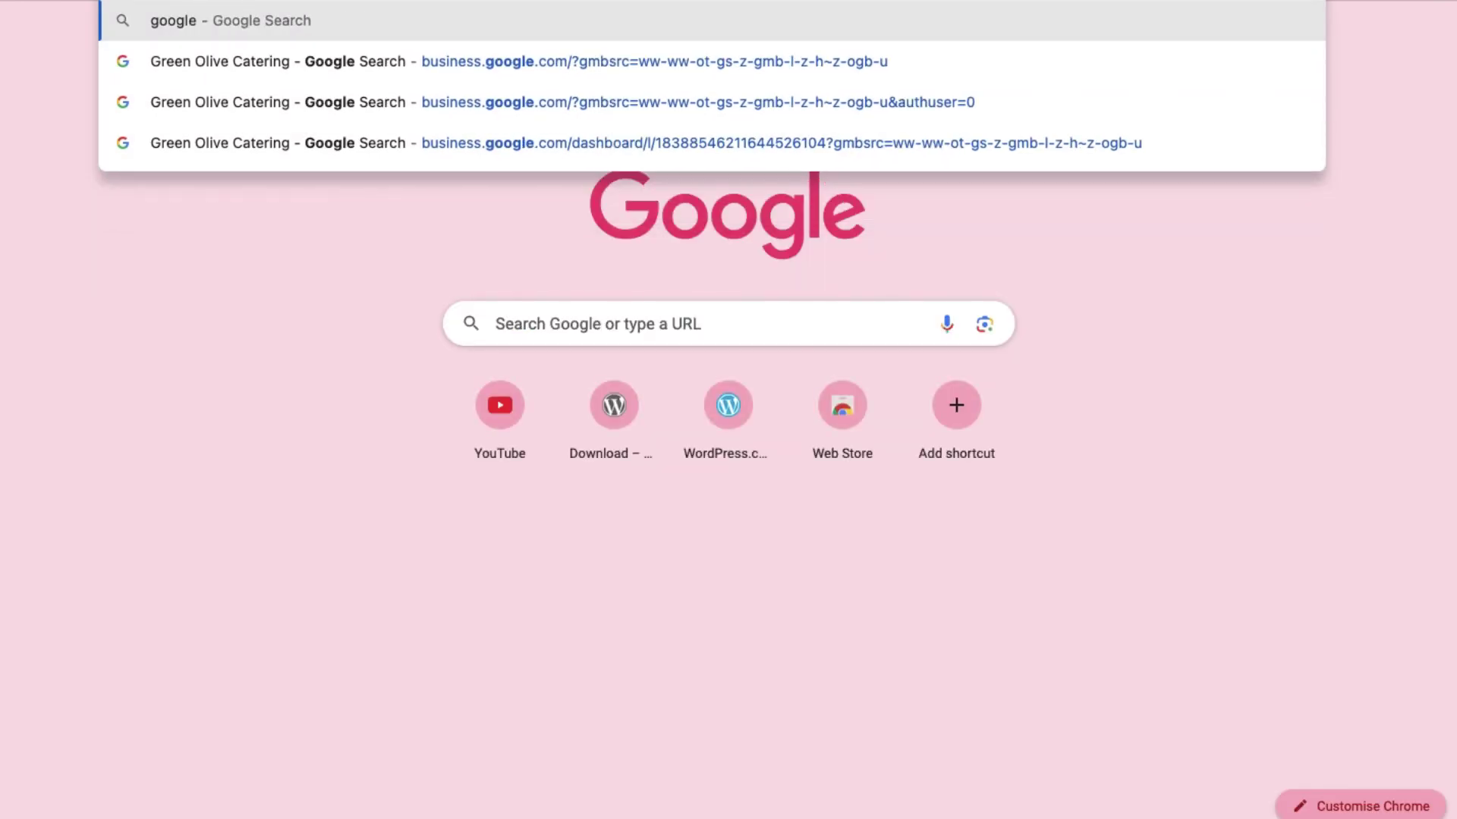
type(" se")
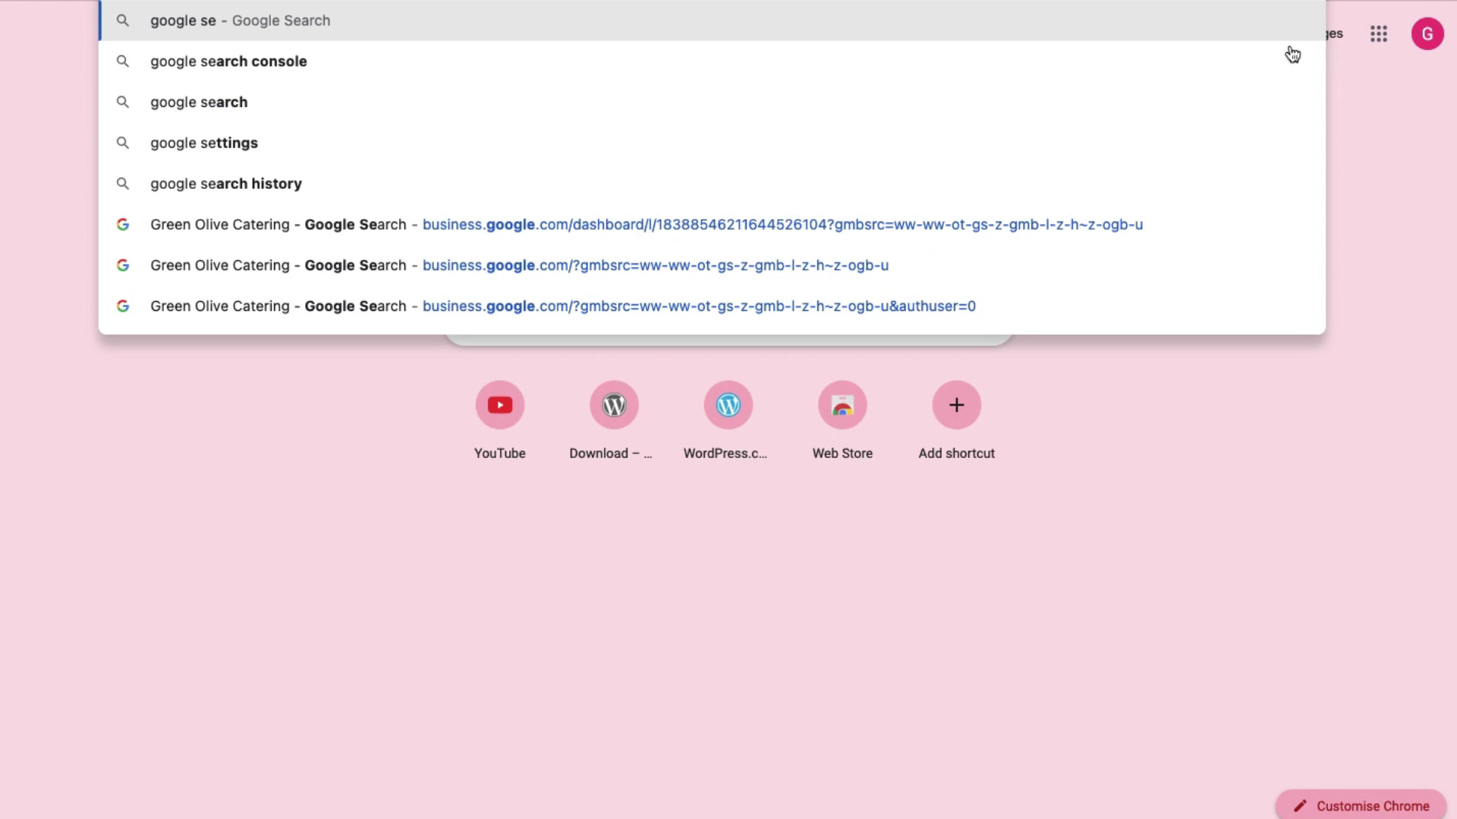
left_click(1075, 67)
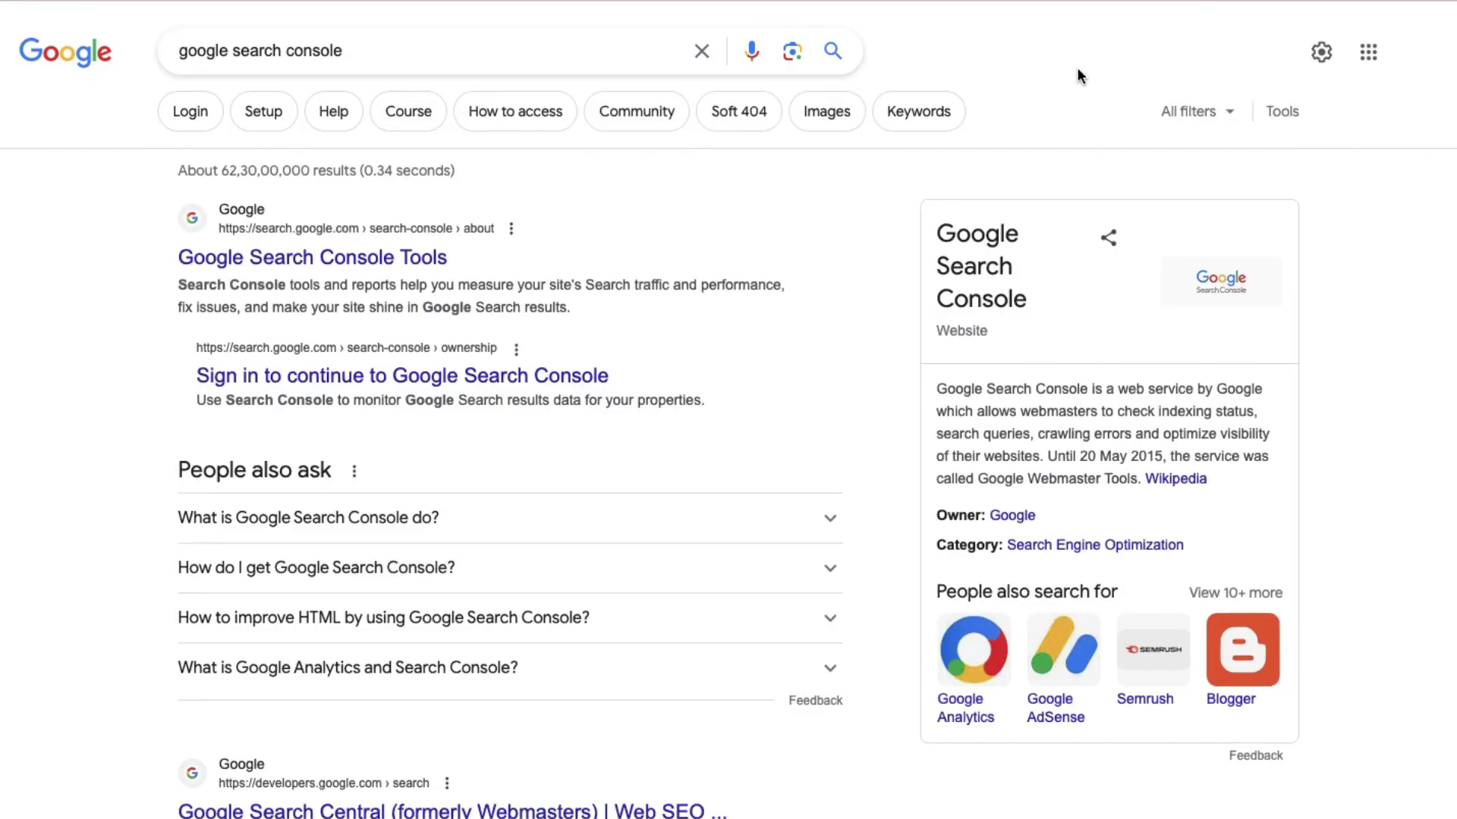
Add the pasted site address as a URL prefix property in Google Search Console.
left_click(345, 259)
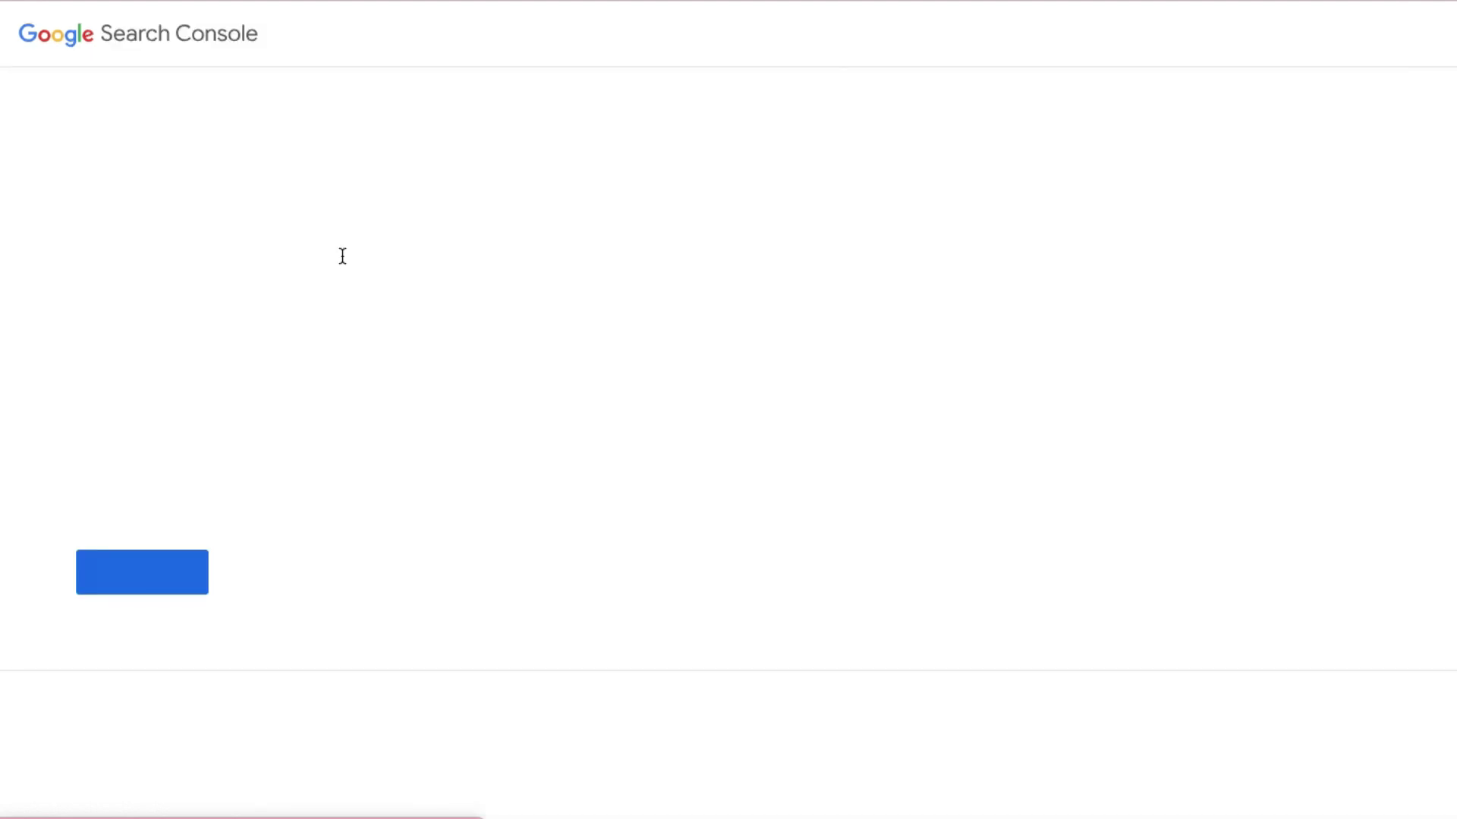
left_click(152, 585)
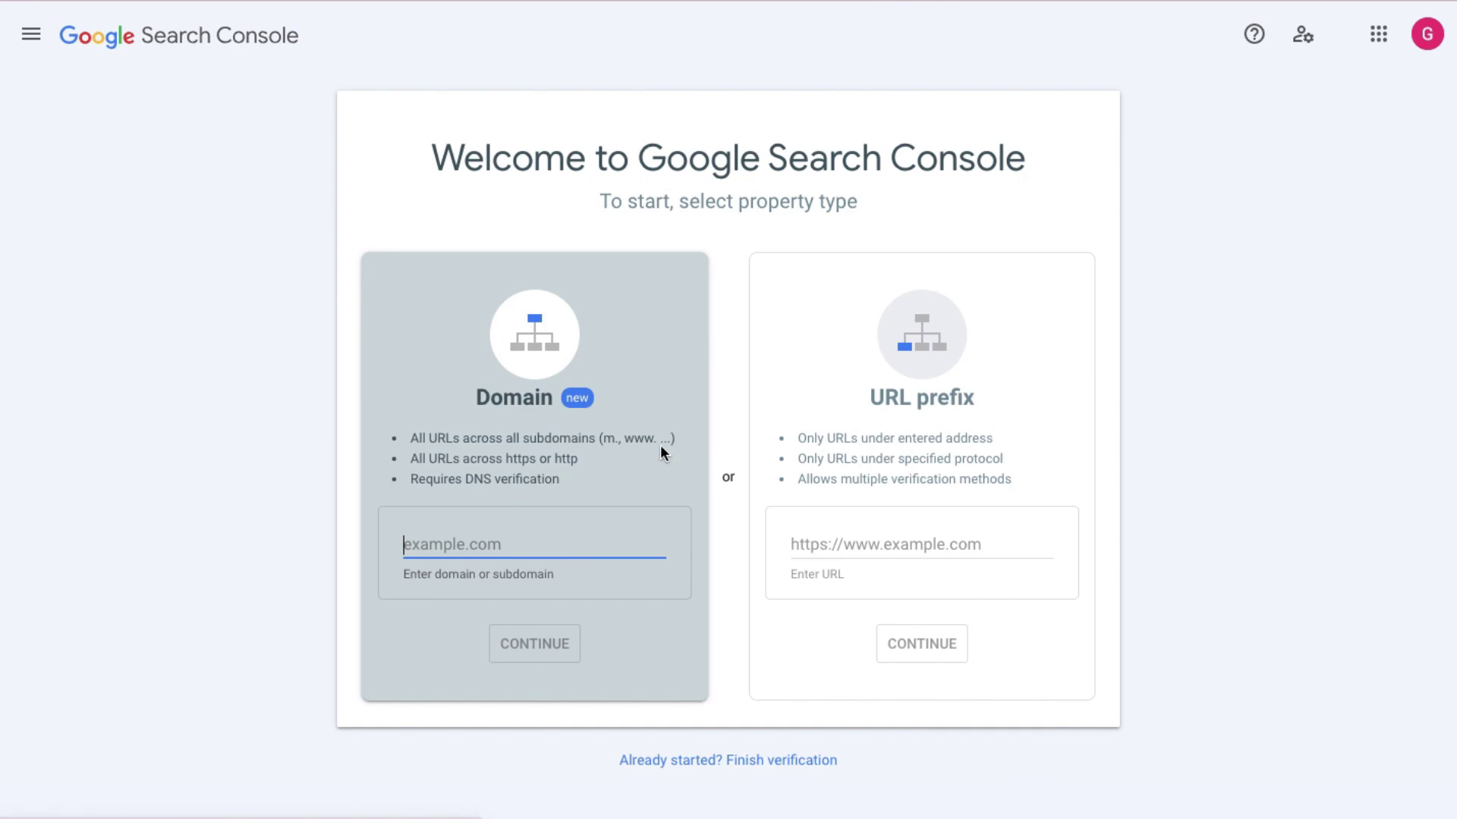
left_click(931, 543)
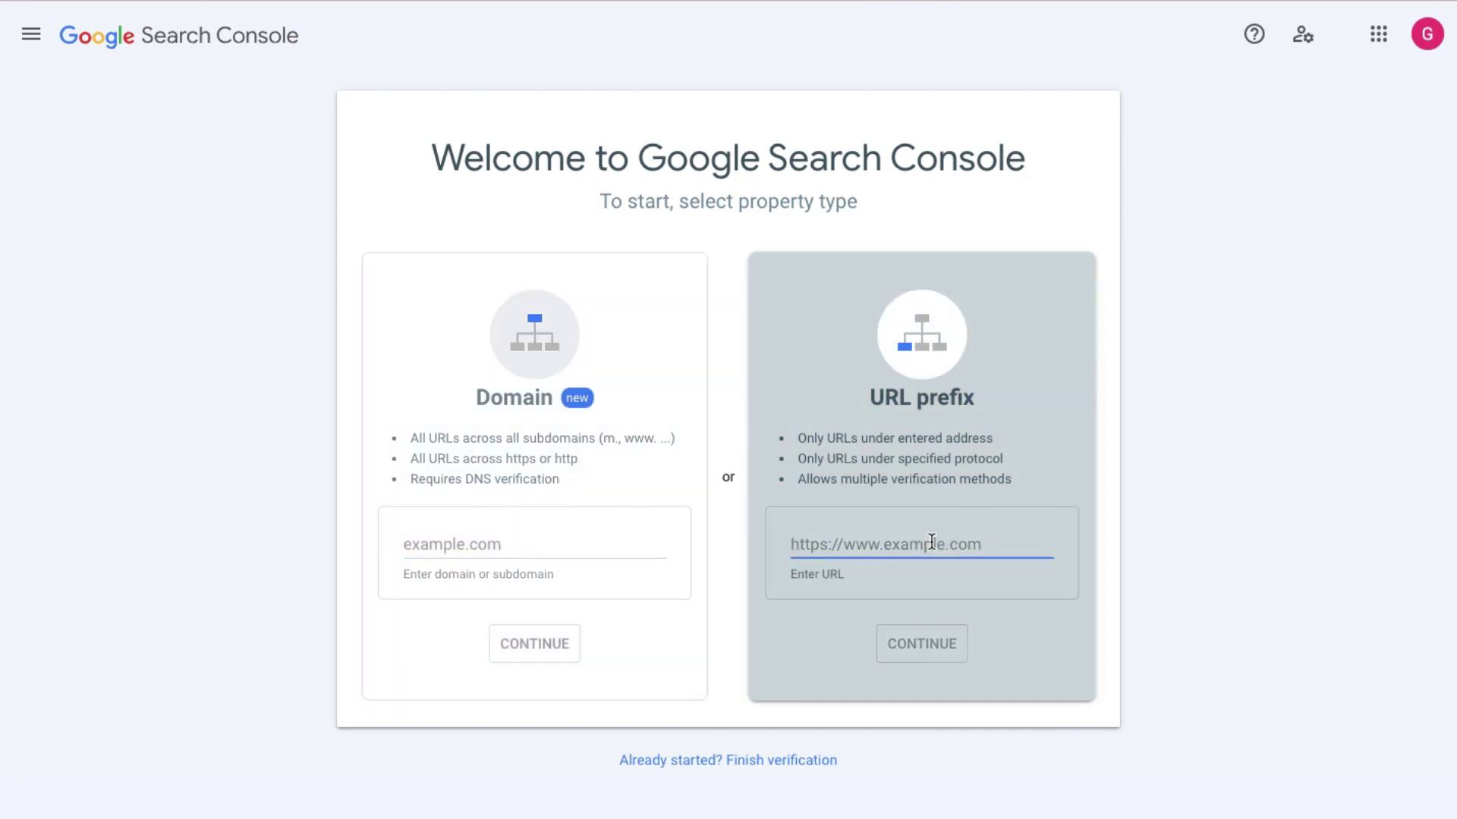
type("https://greenolive750701893.wordpress.com/")
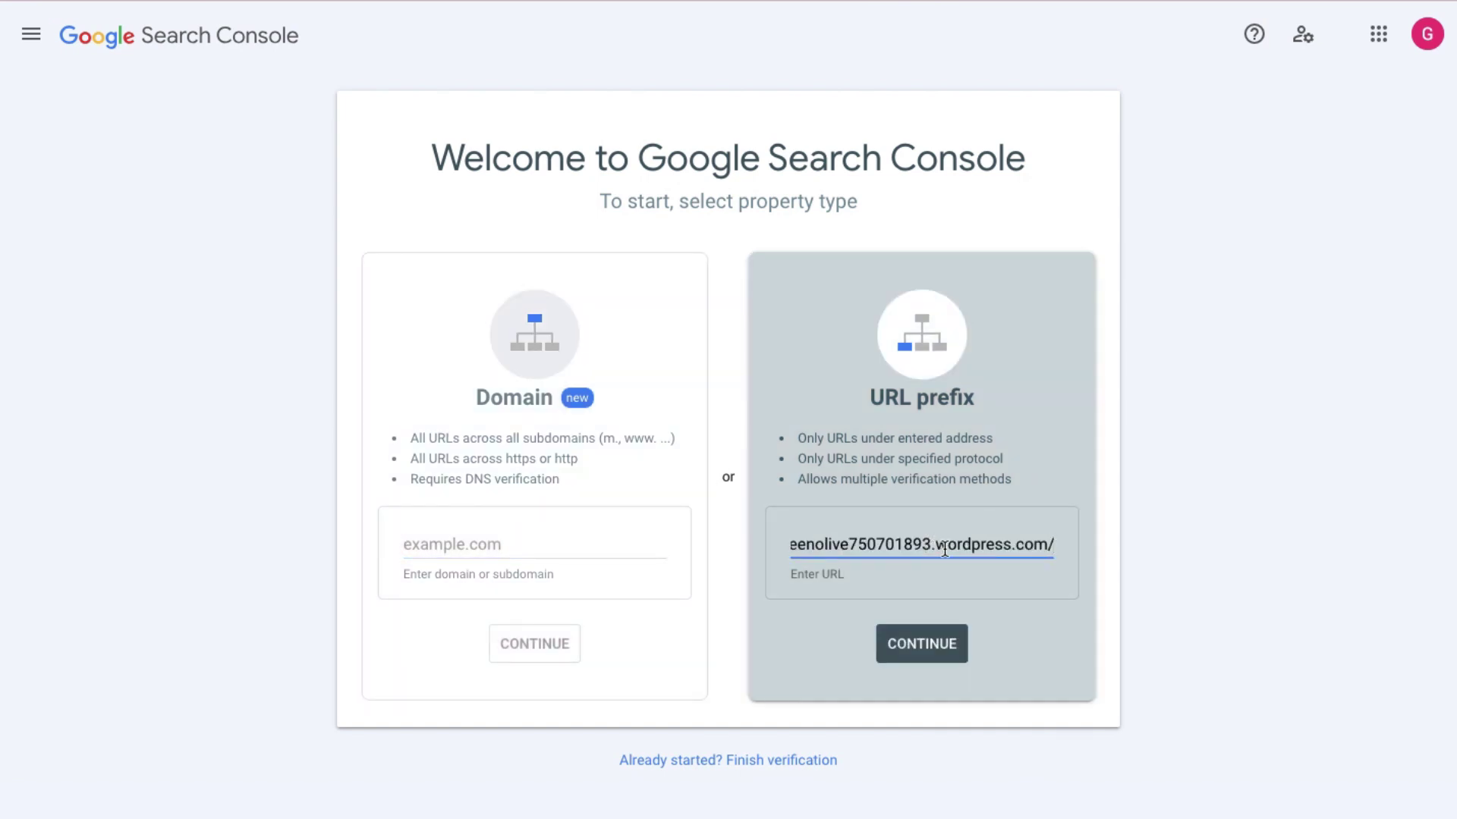
left_click(946, 649)
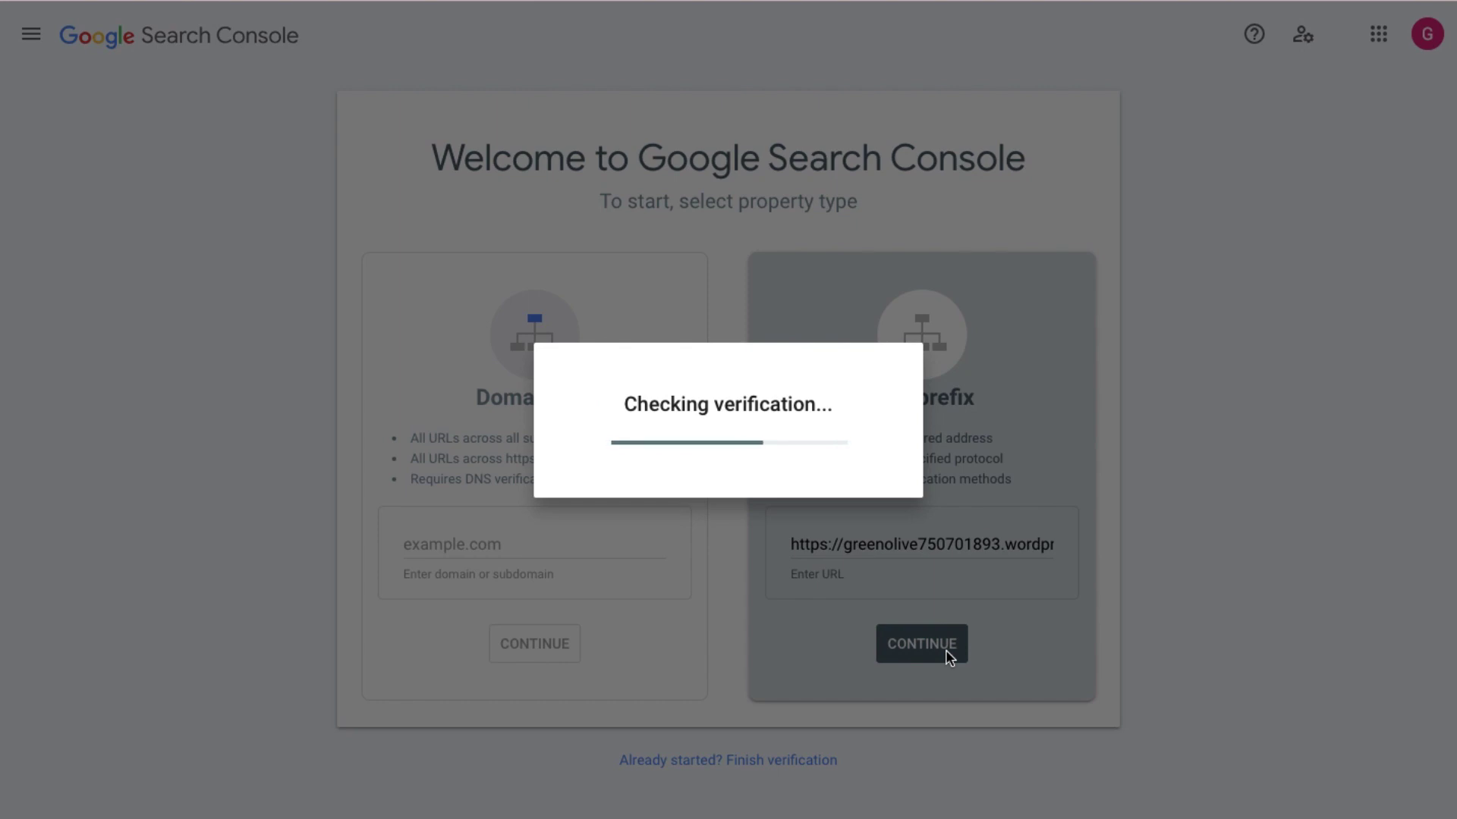
Copy the HTML tag verification meta tag from Verify ownership.
scroll(836, 571, "down", 1)
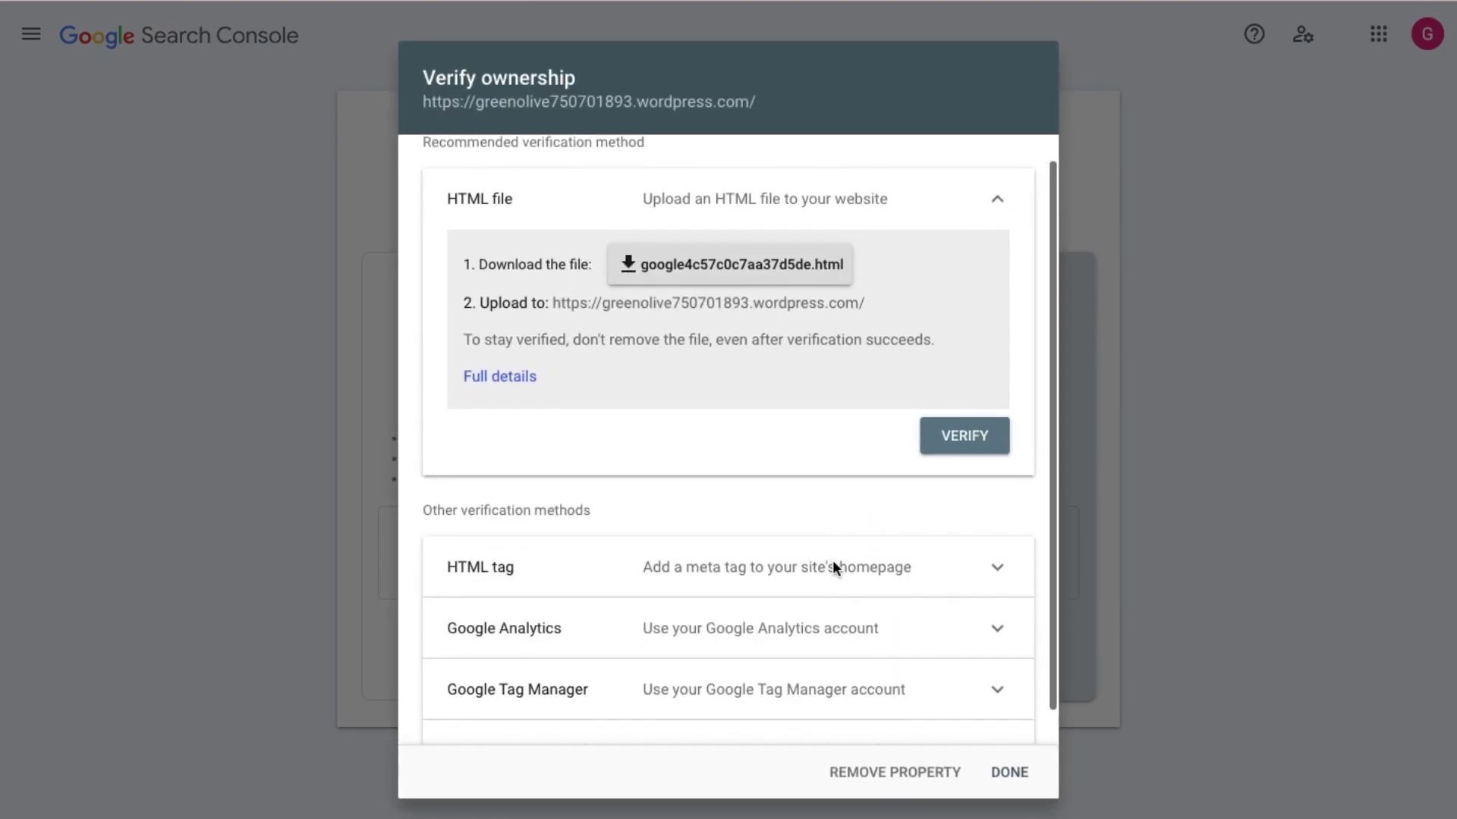
left_click(835, 533)
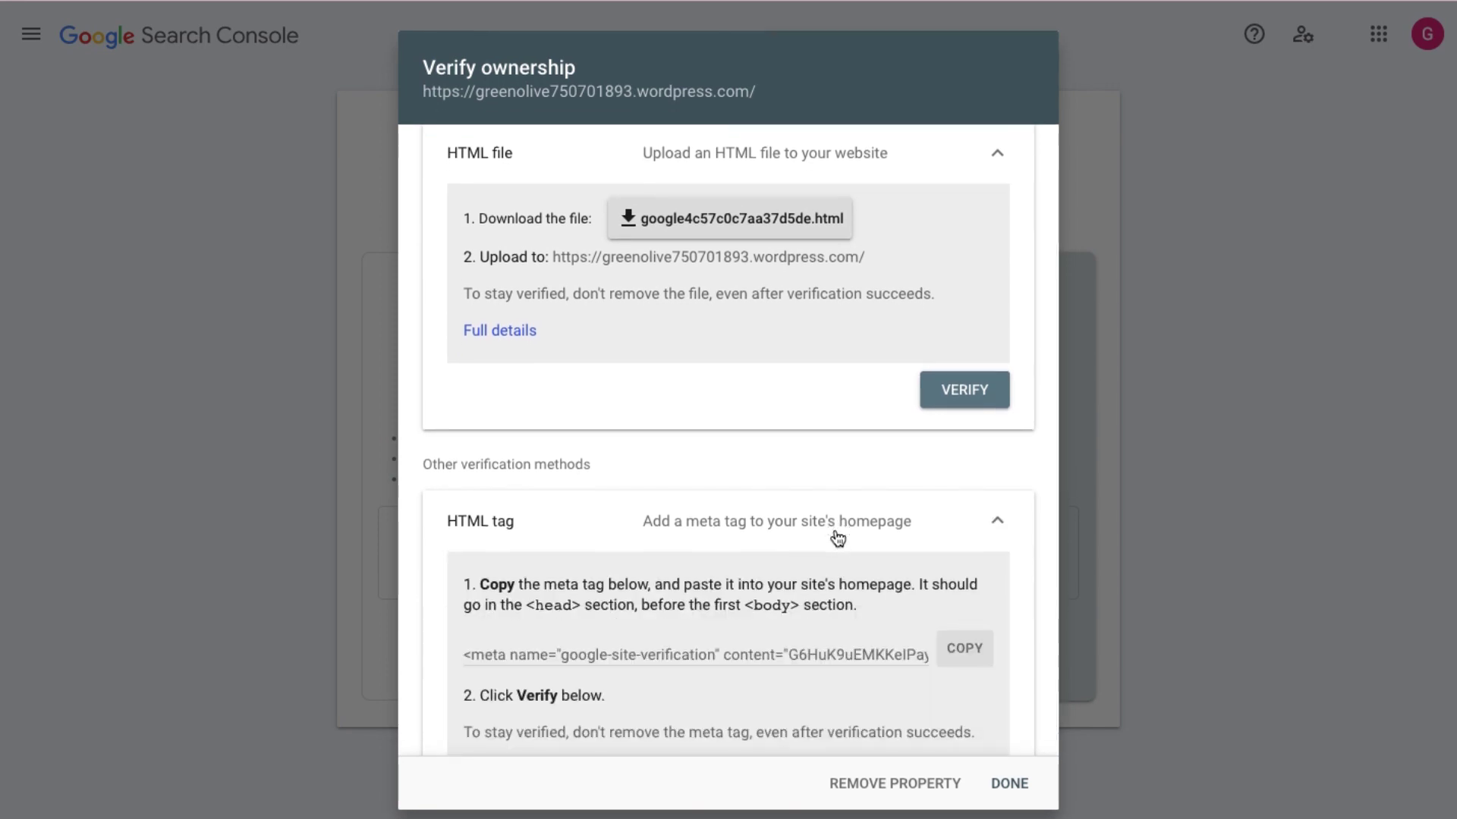
left_click(966, 656)
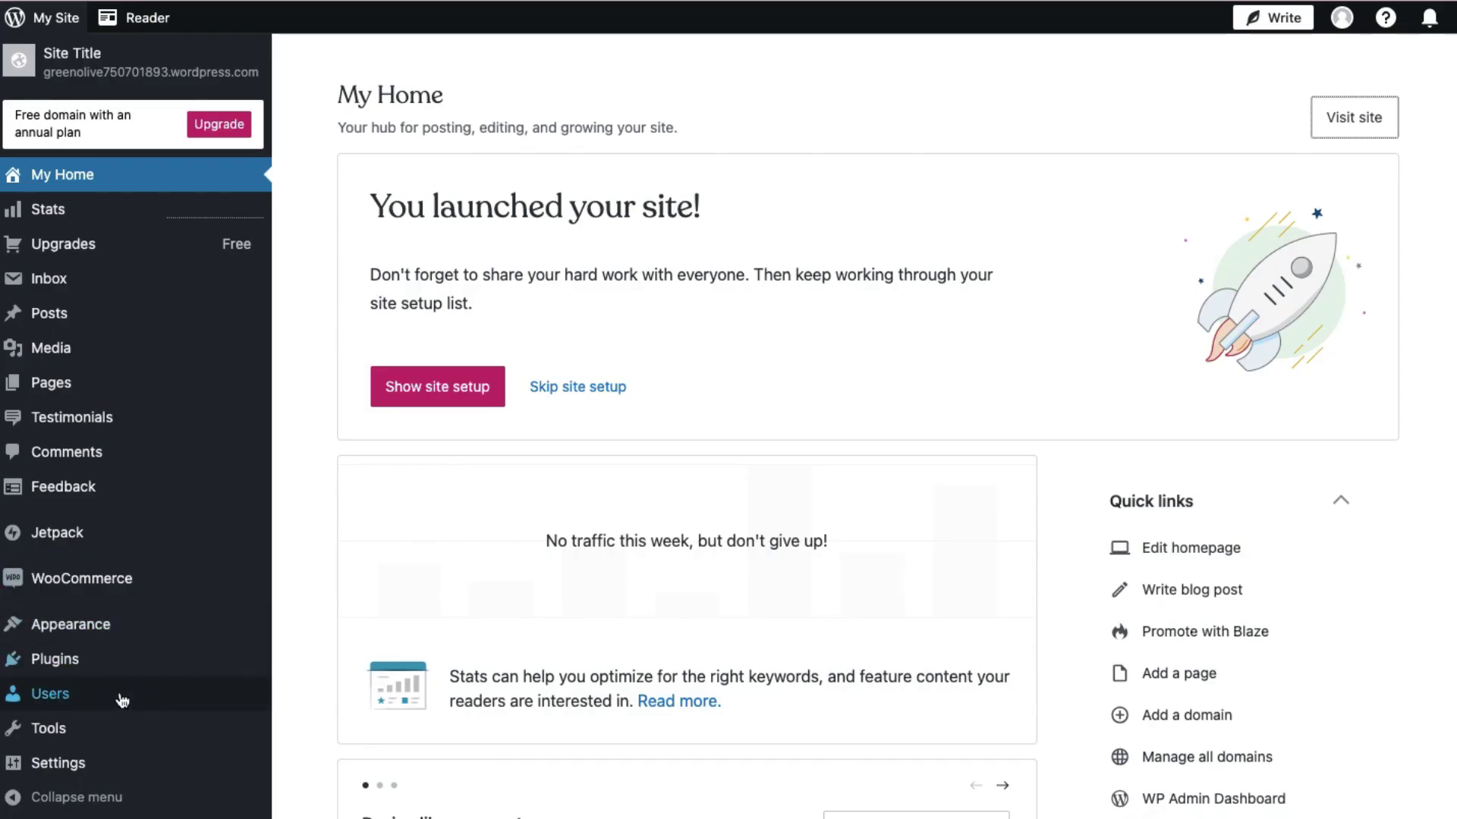
Paste the meta tag into the Google field under Marketing > Traffic site verification and save.
scroll(117, 693, "down", 1)
mouse_move(121, 699)
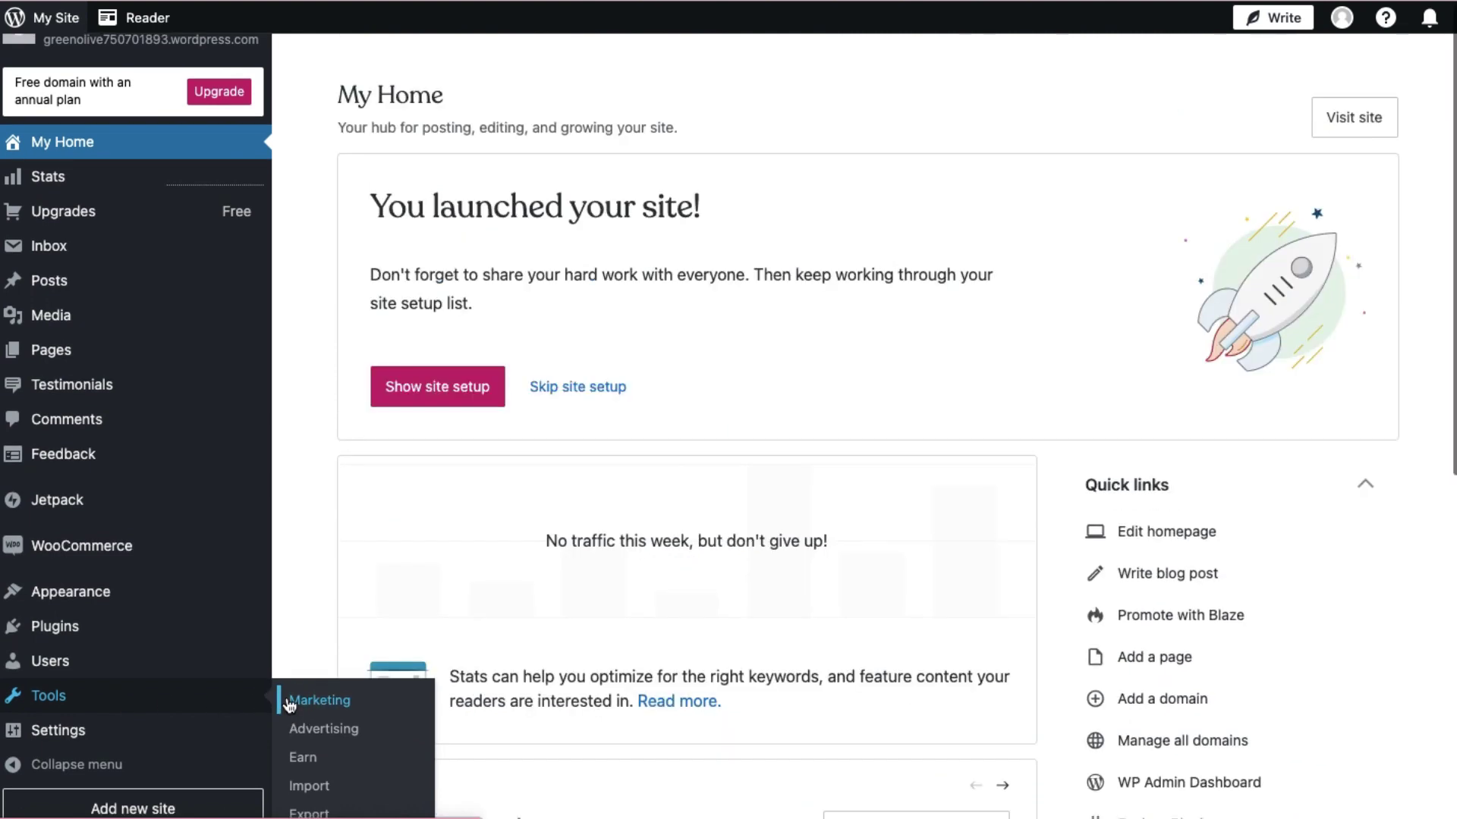
left_click(288, 702)
left_click(505, 185)
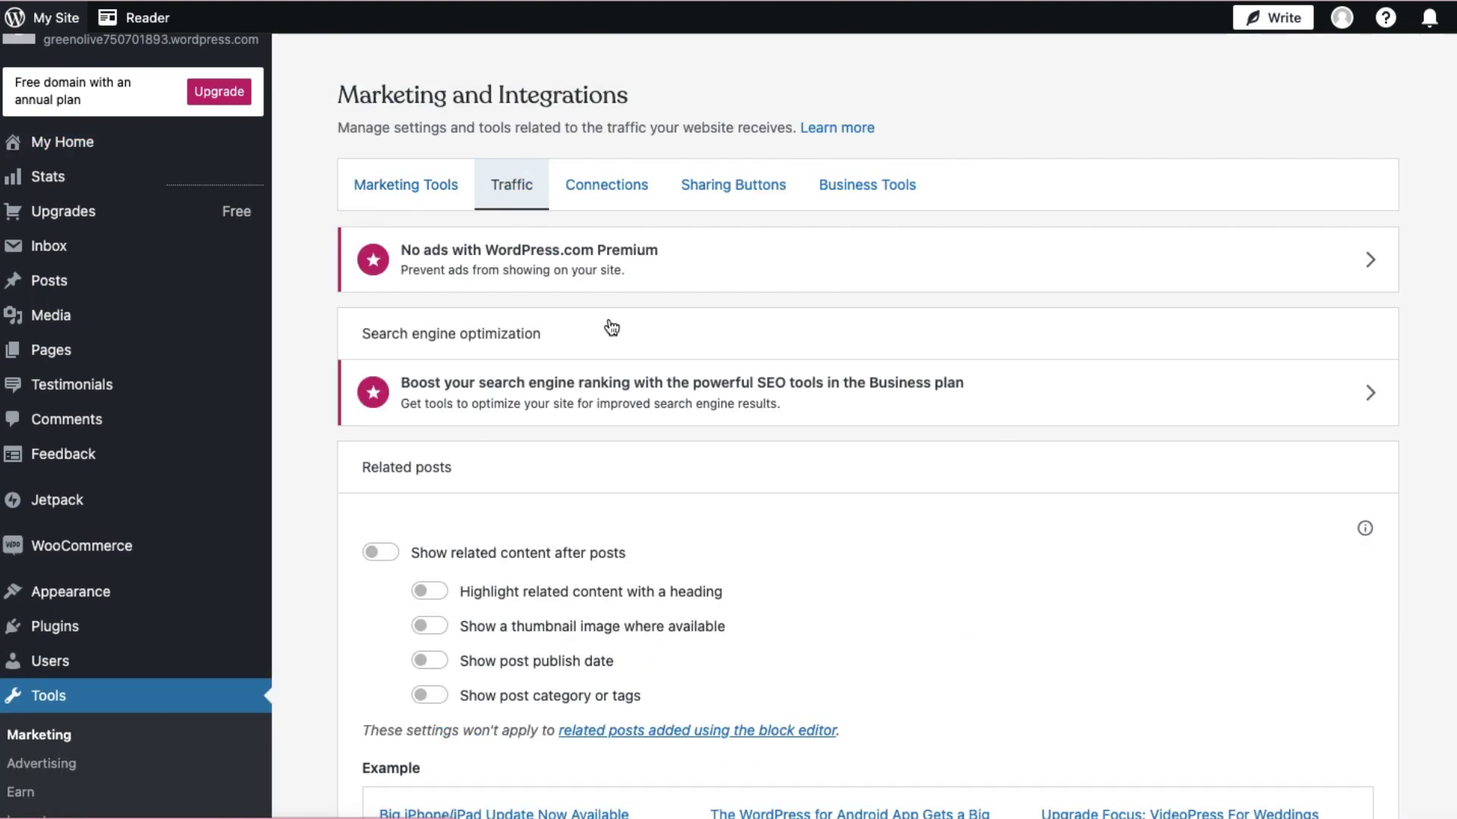
scroll(731, 562, "down", 15)
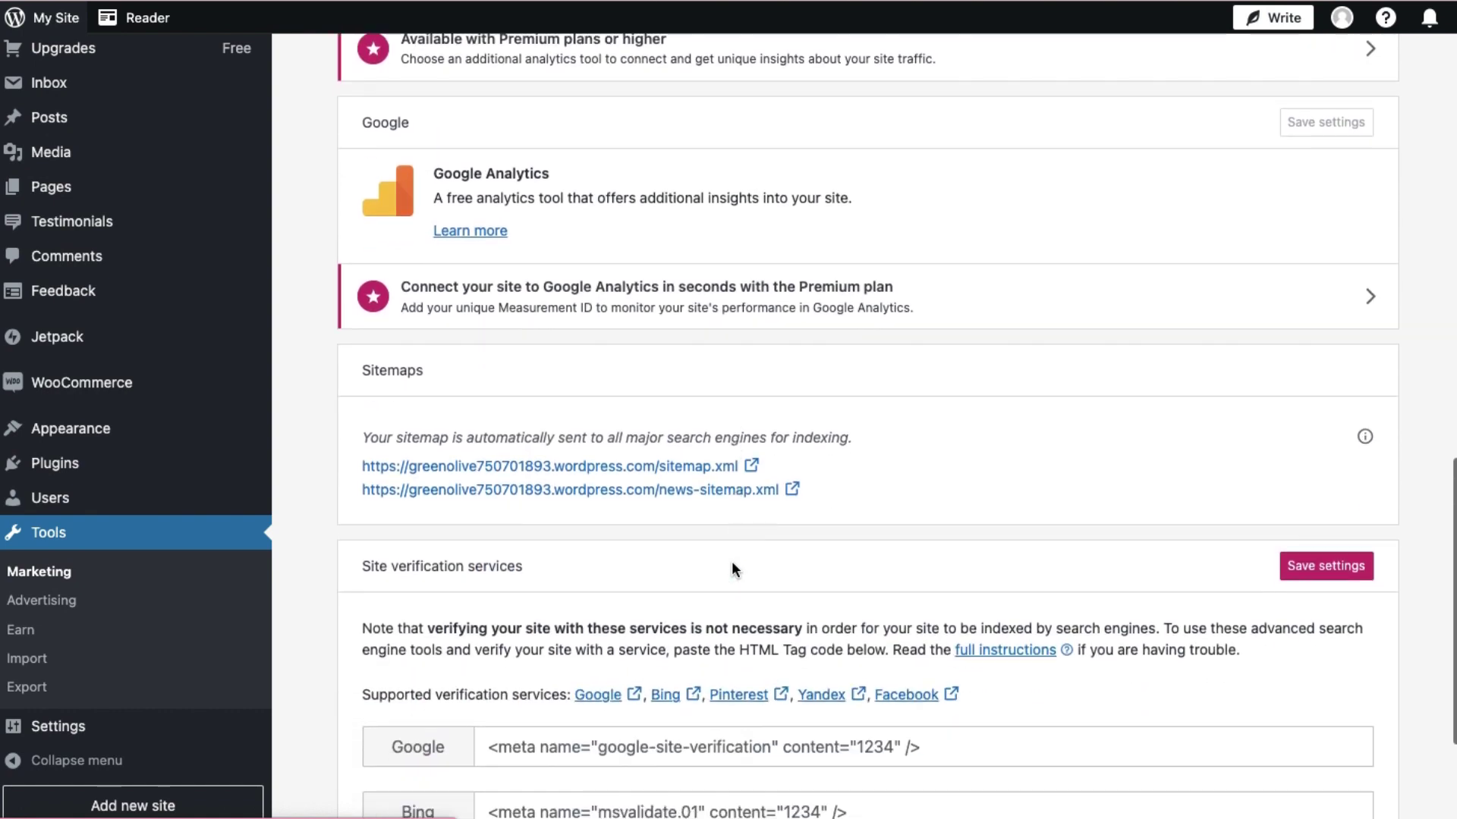
scroll(731, 569, "down", 4)
left_click(626, 485)
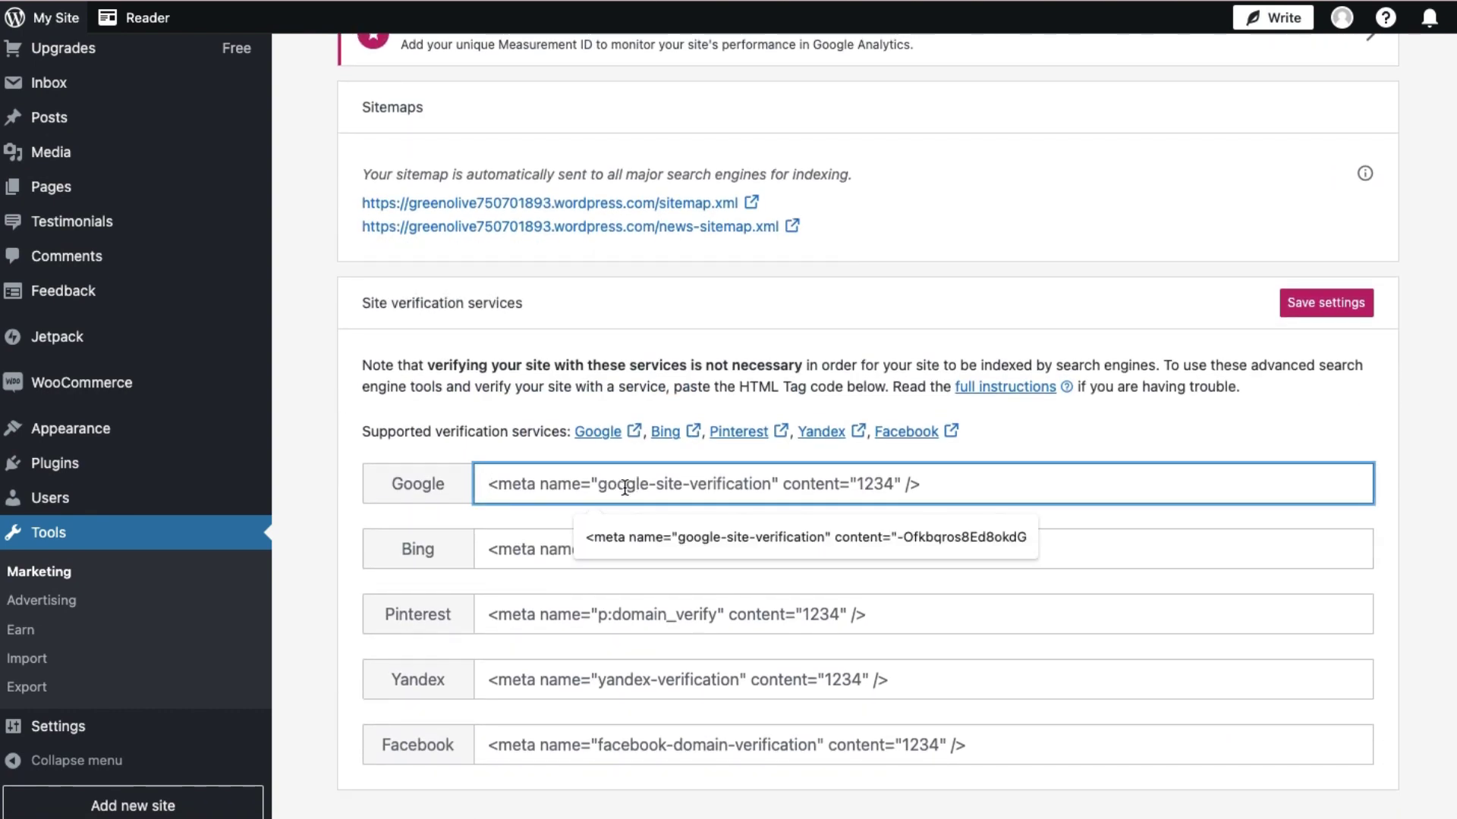
key("ctrl+v")
left_click(1358, 307)
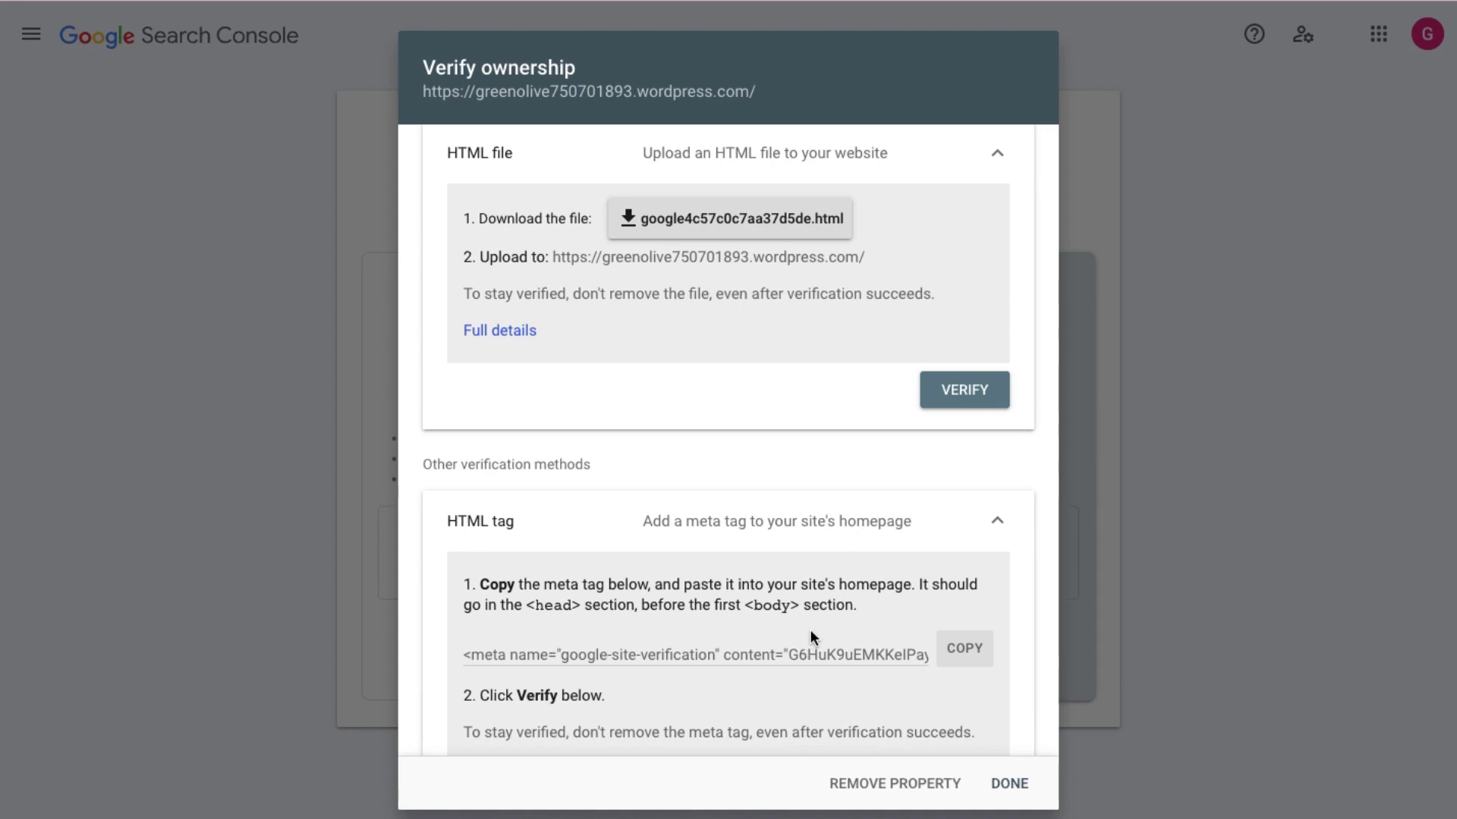
Verify ownership with the HTML tag, go to the property and open Sitemaps.
scroll(827, 634, "down", 5)
left_click(965, 626)
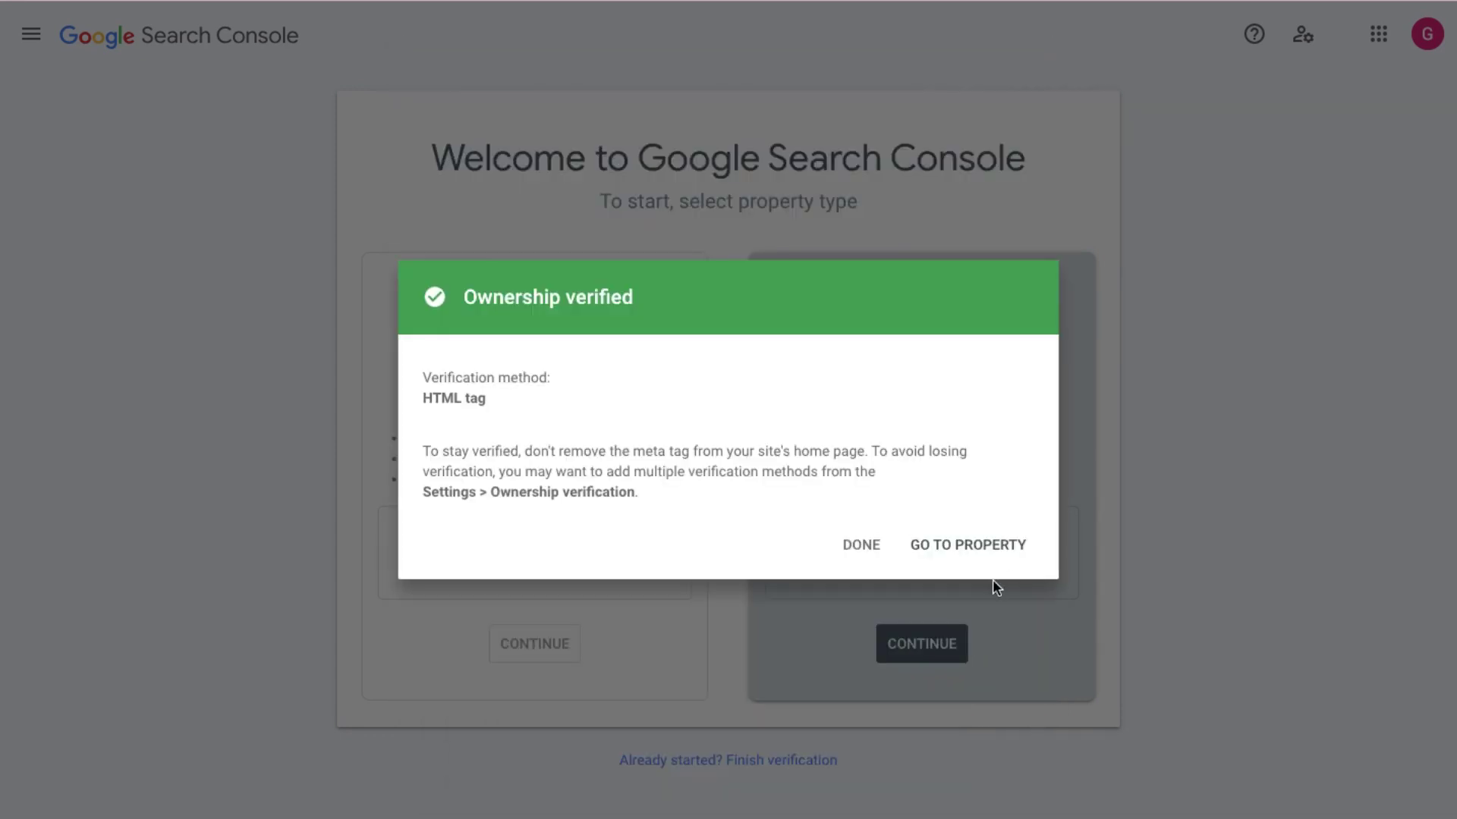
left_click(983, 549)
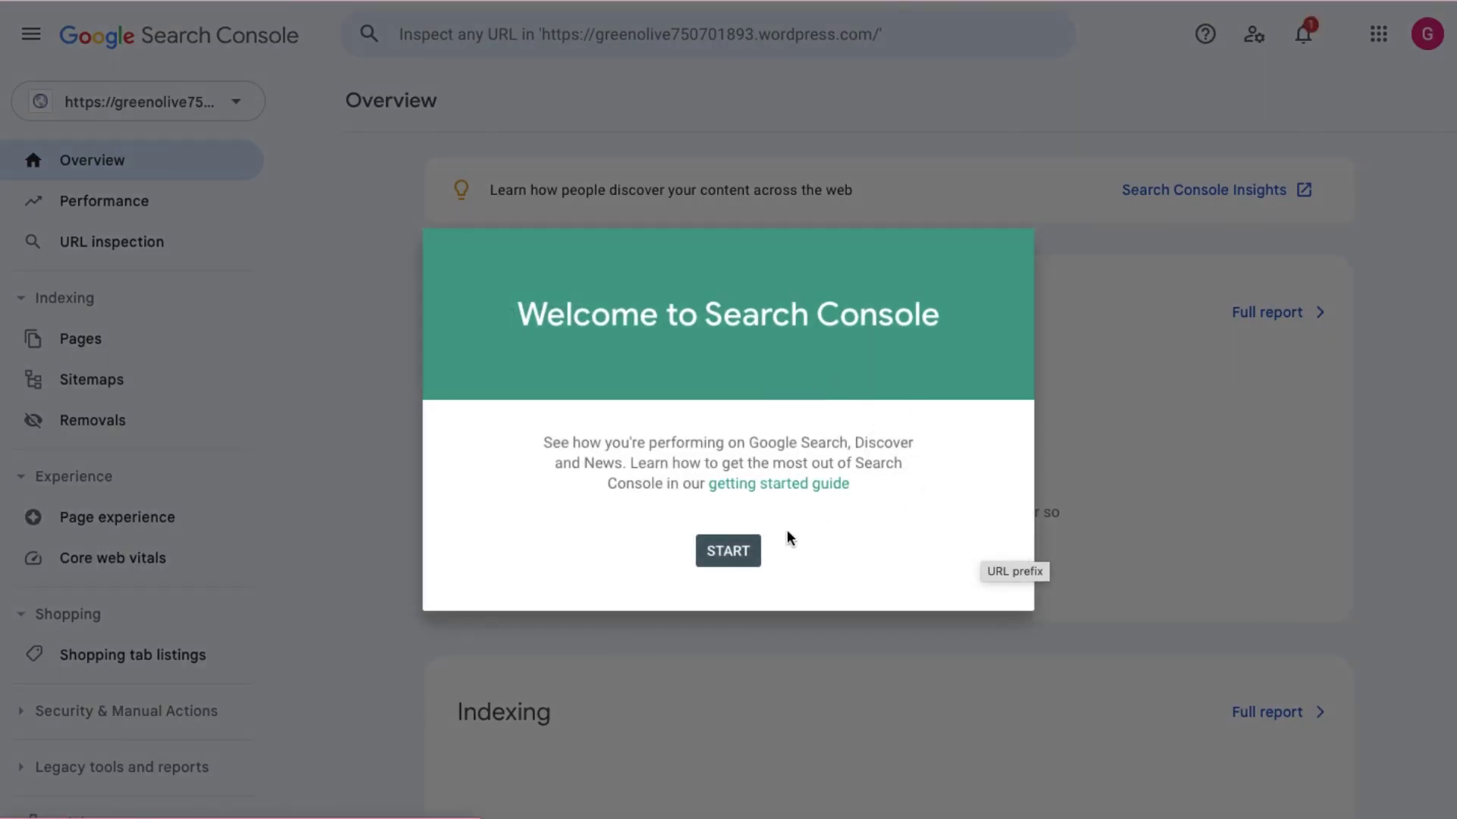
left_click(745, 552)
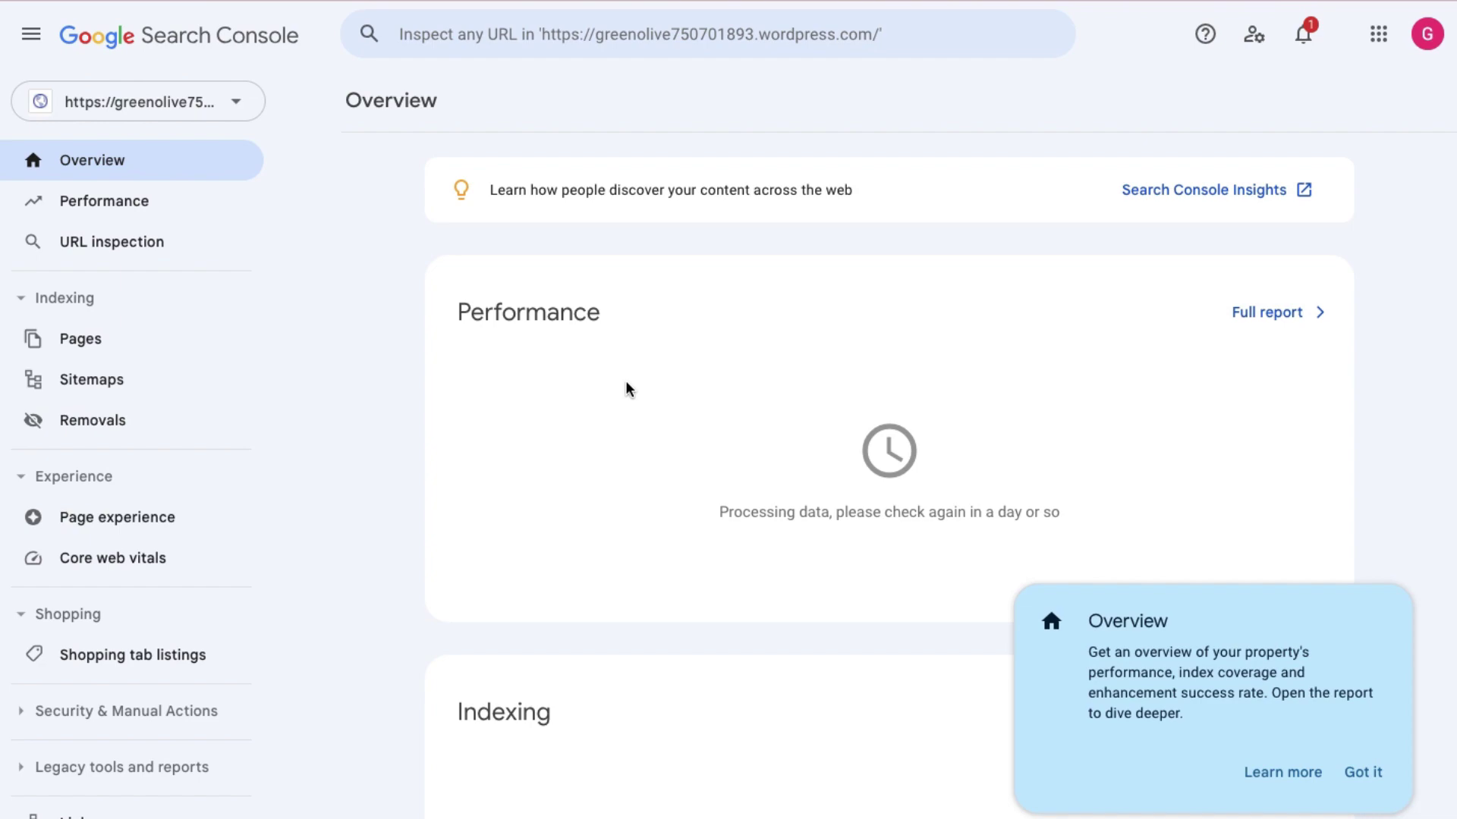
left_click(115, 377)
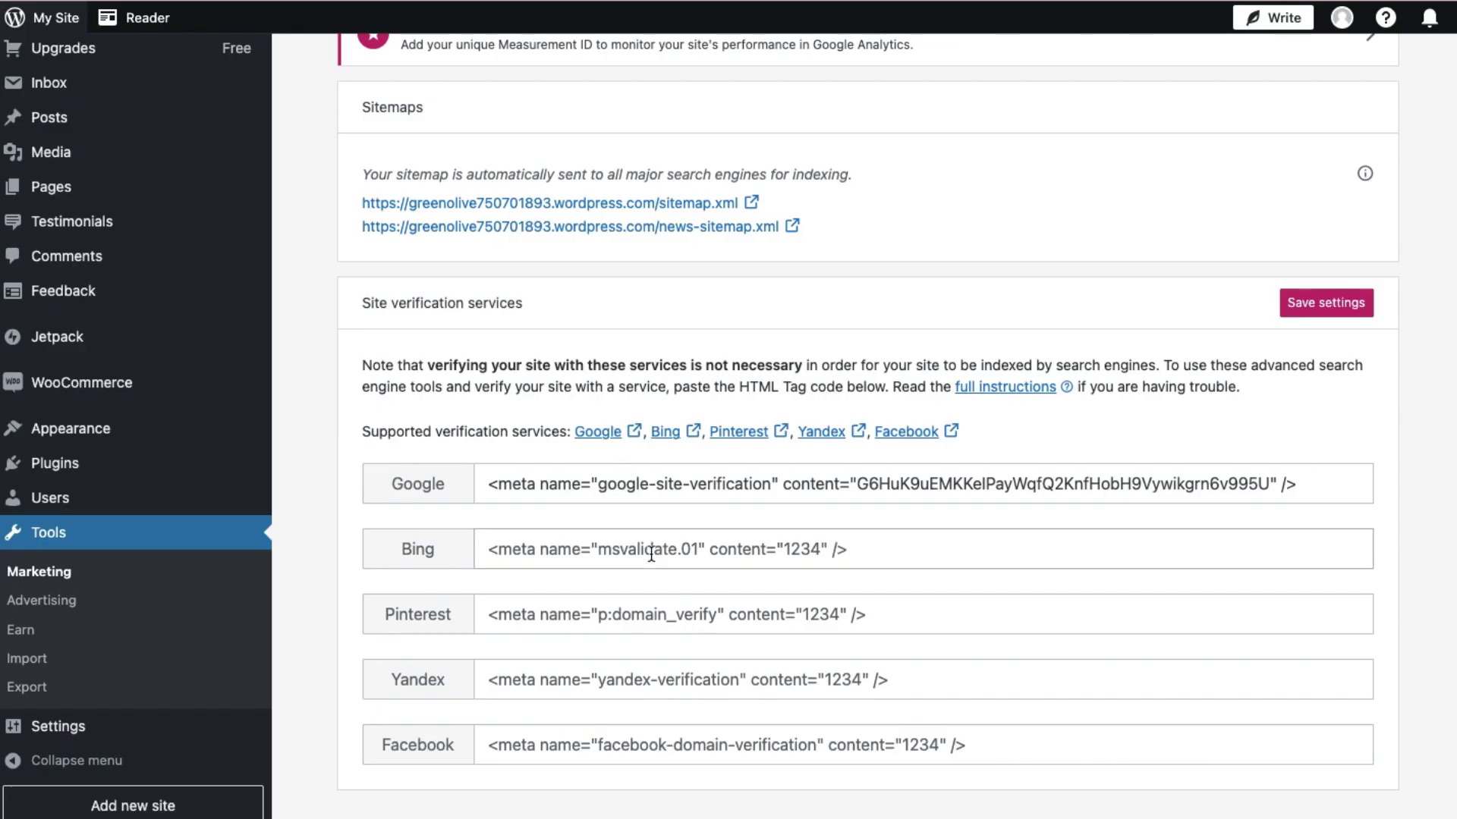
scroll(651, 554, "up", 9)
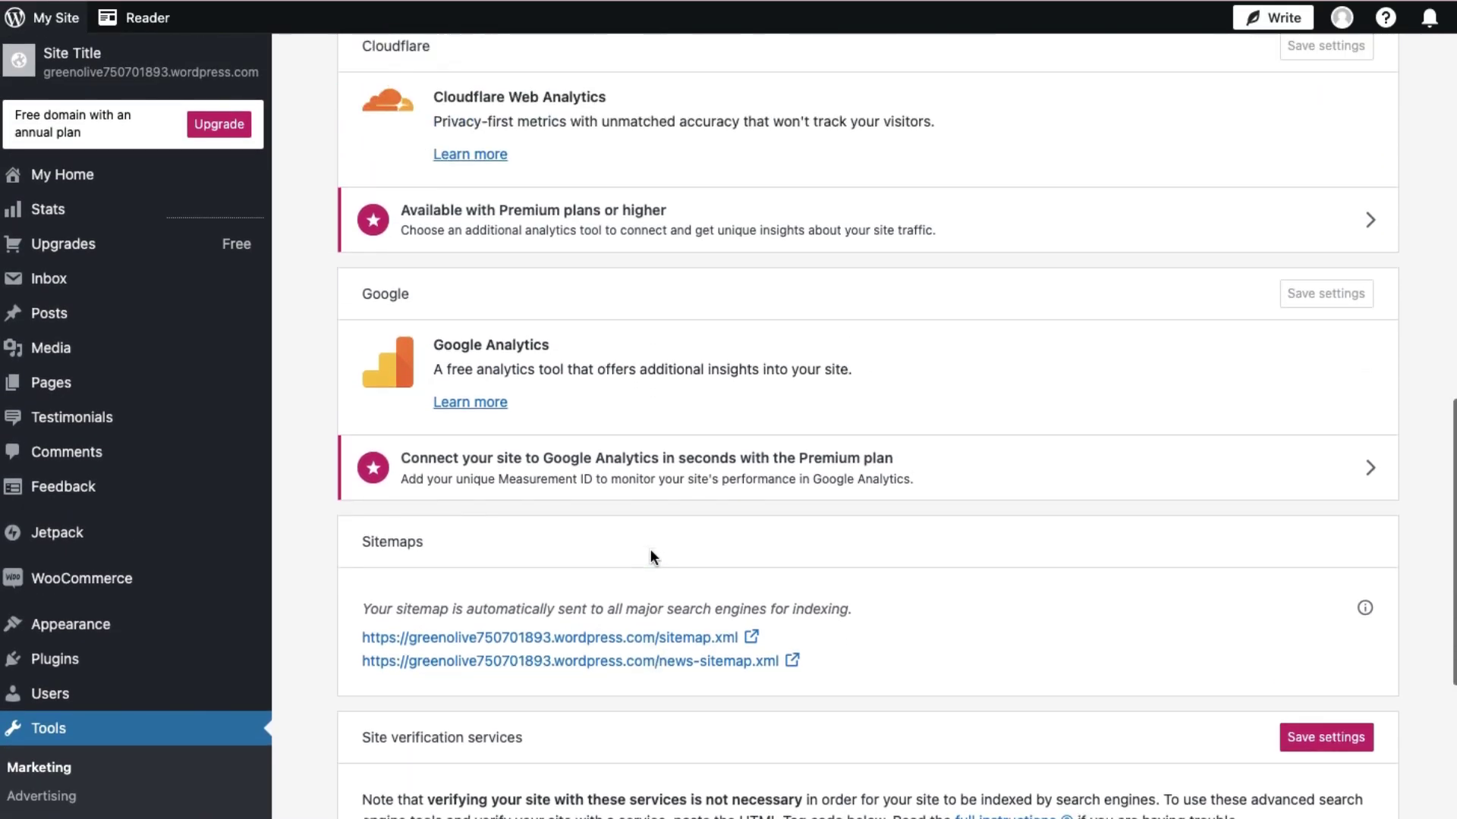
scroll(650, 556, "down", 8)
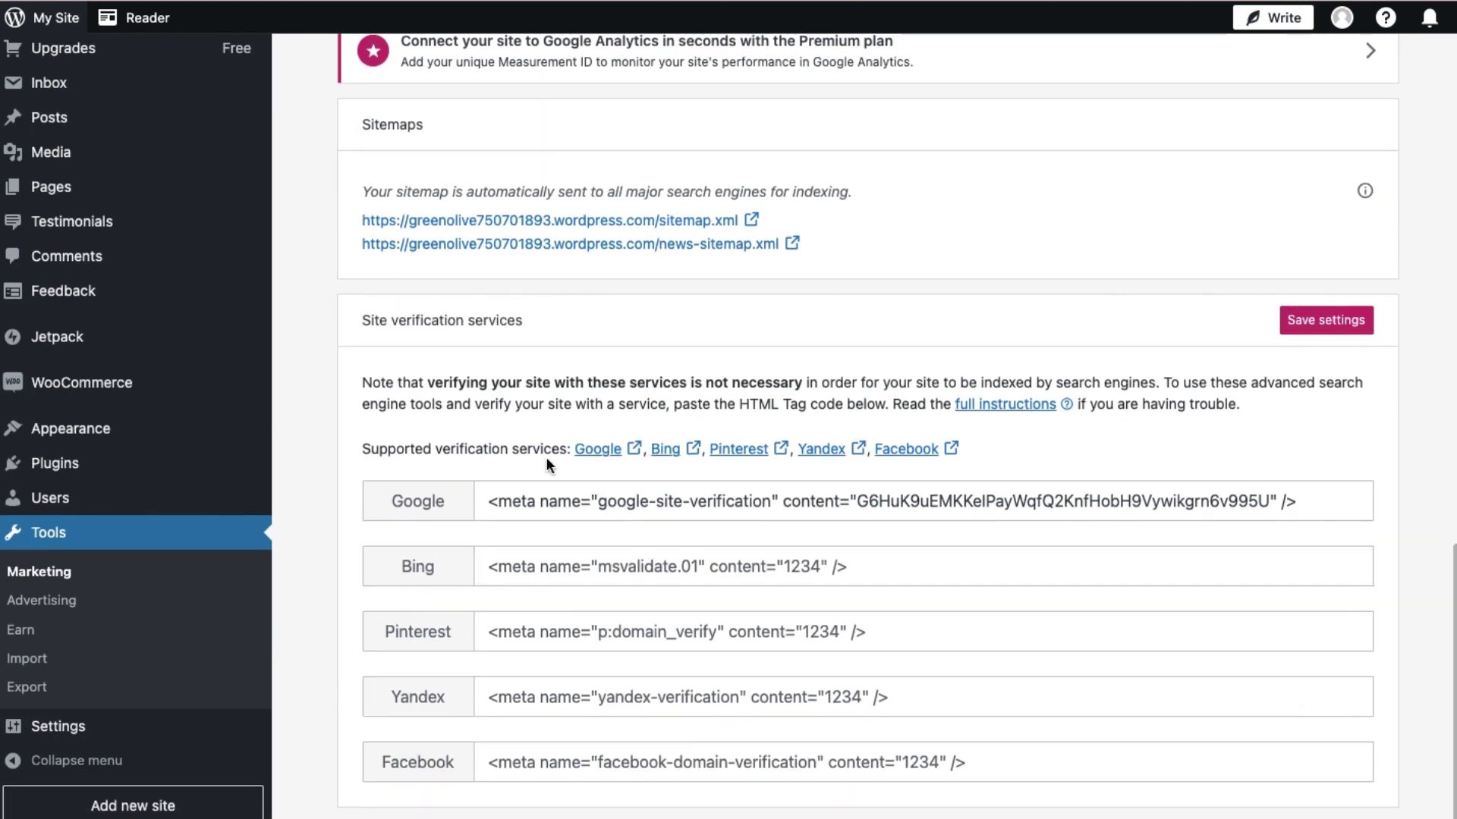
scroll(631, 333, "up", 1)
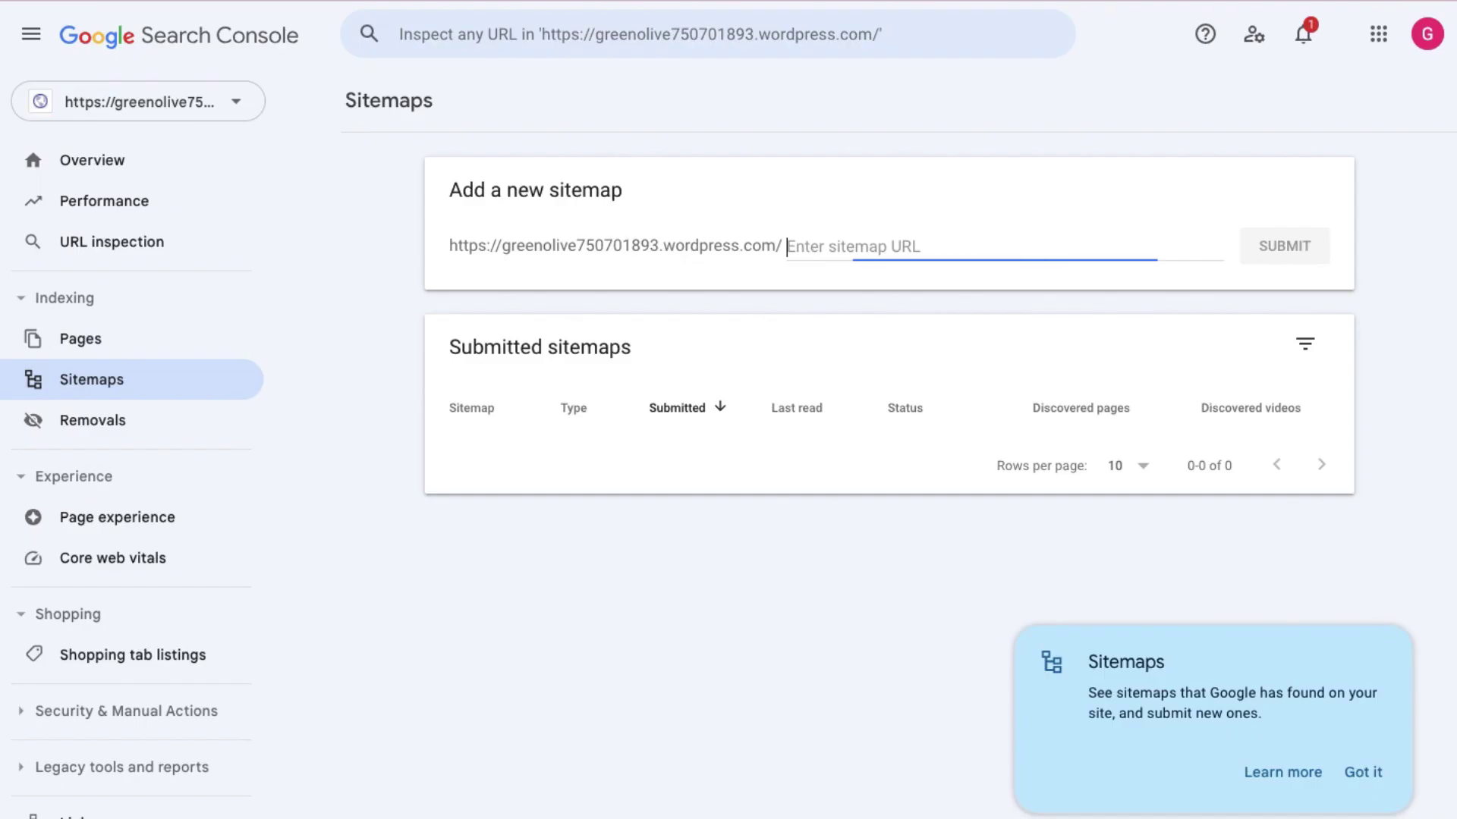
Submit sitemap.xml, which finds 5 pages, and return to the Overview.
type("sit")
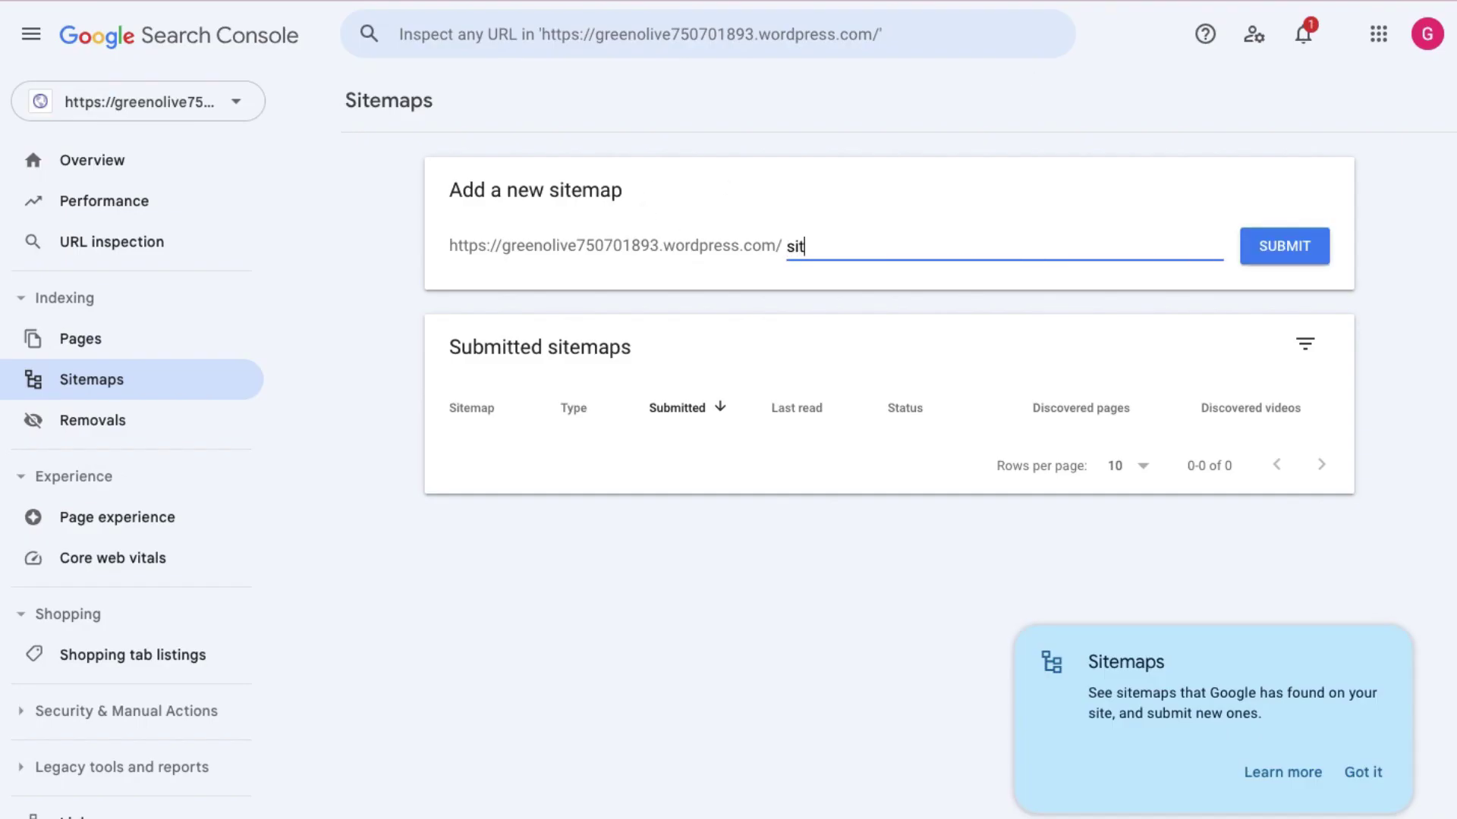
type("emap.xml")
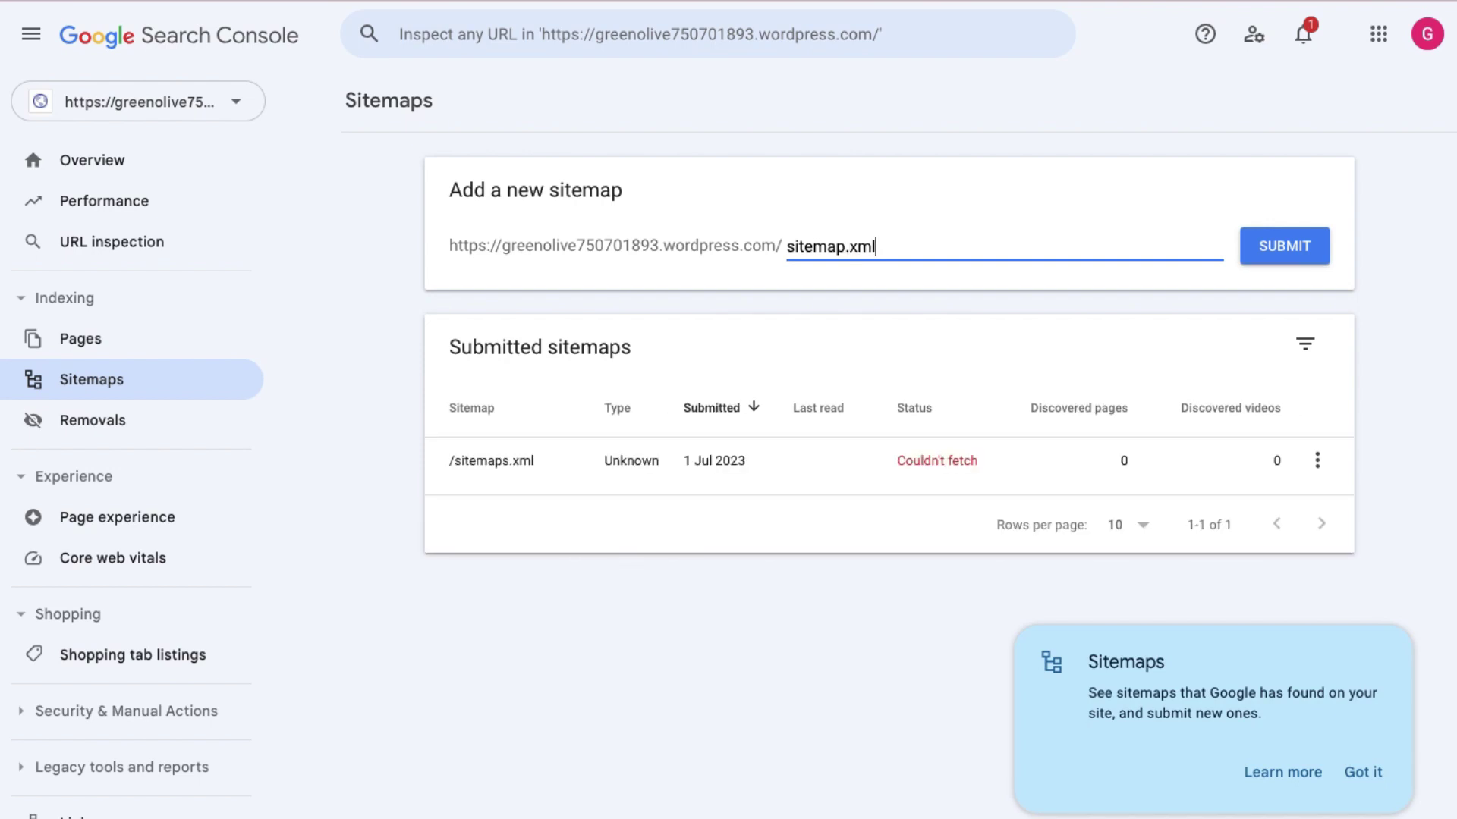
left_click(1290, 255)
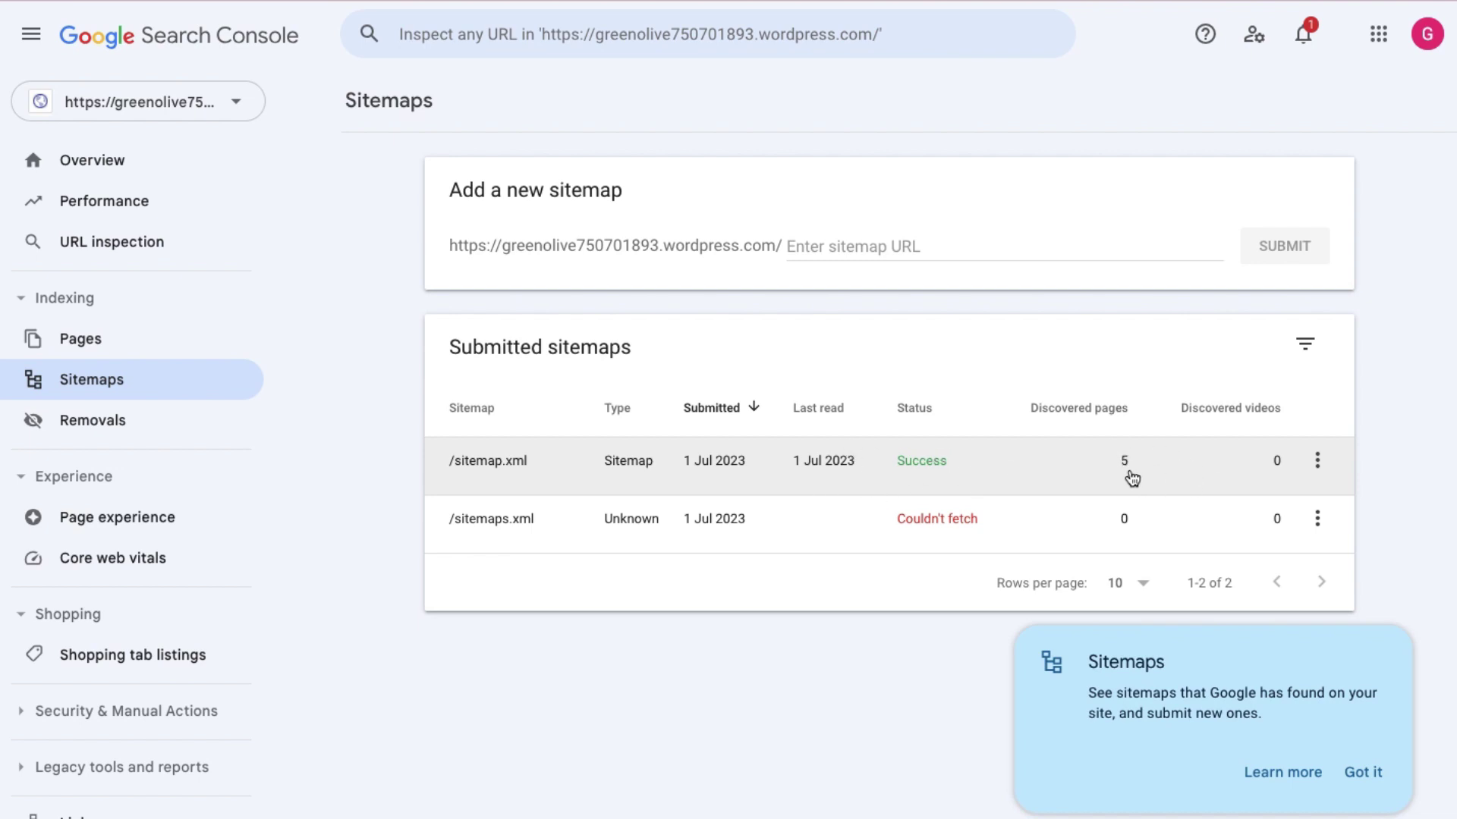
left_click(87, 173)
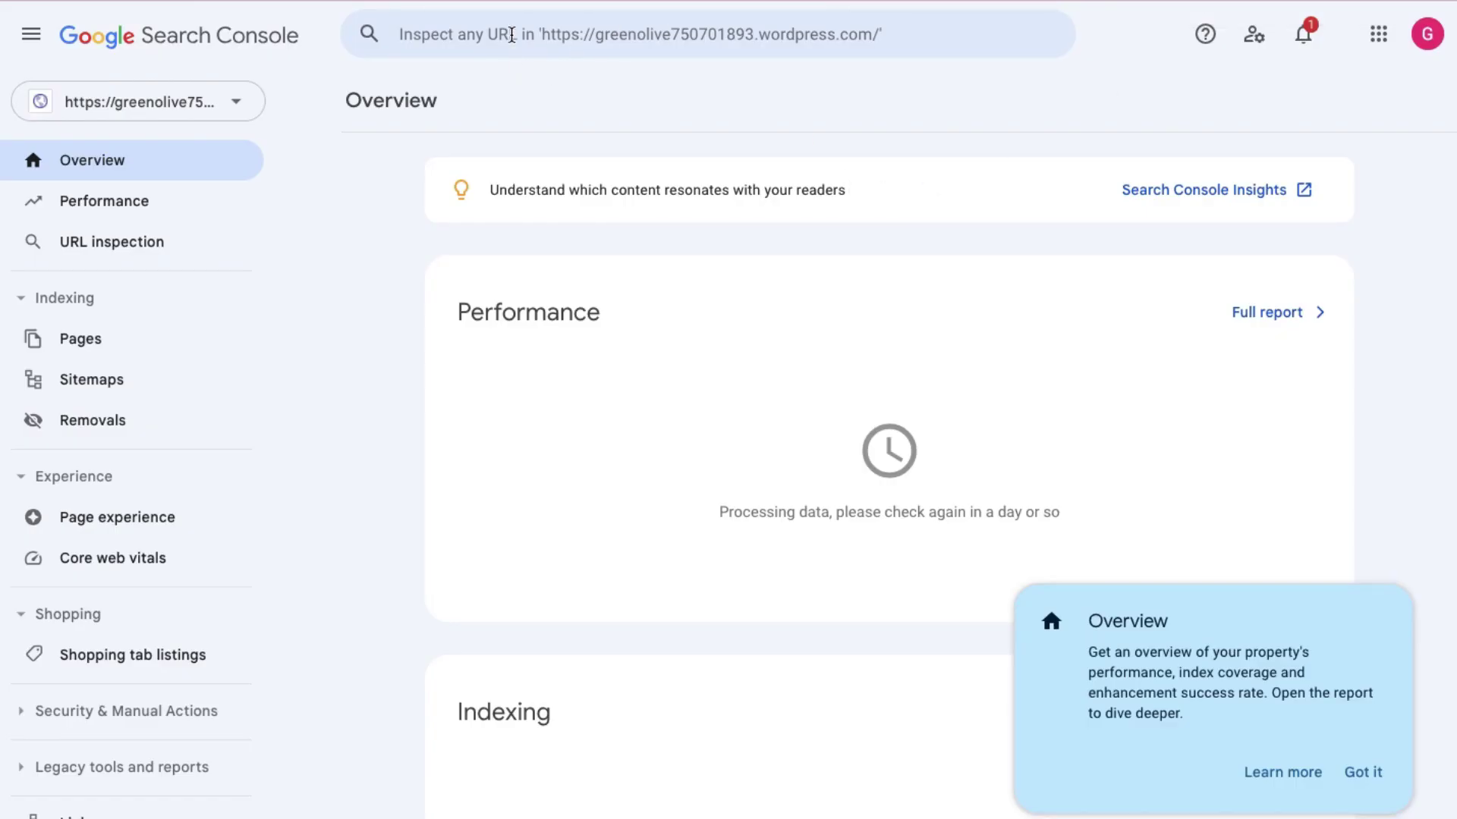
Inspect the homepage URL, request its indexing and run a live URL test.
left_click(511, 35)
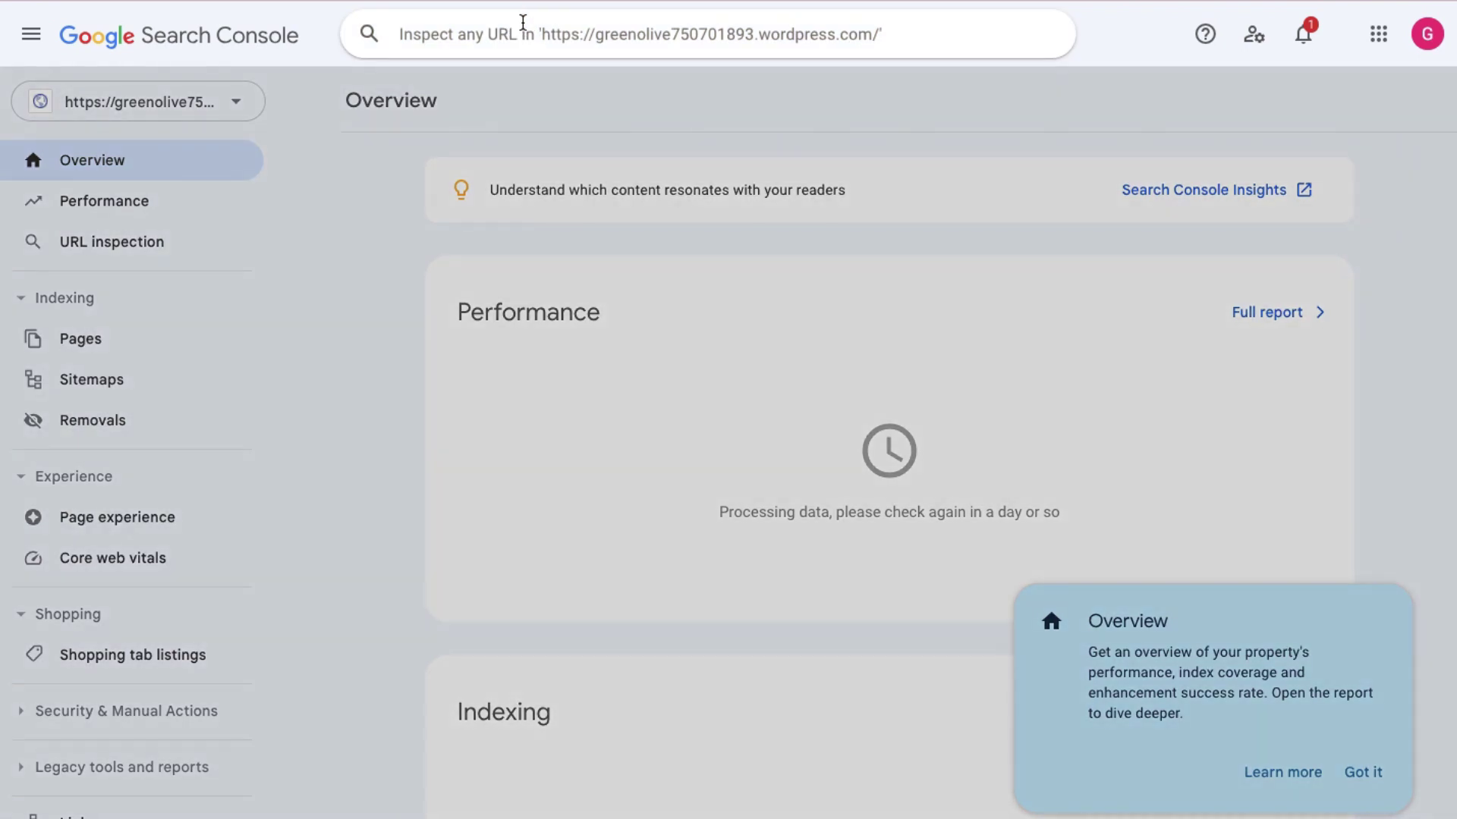
type("https://greenolive750701893.wordpress.com/")
key("Return")
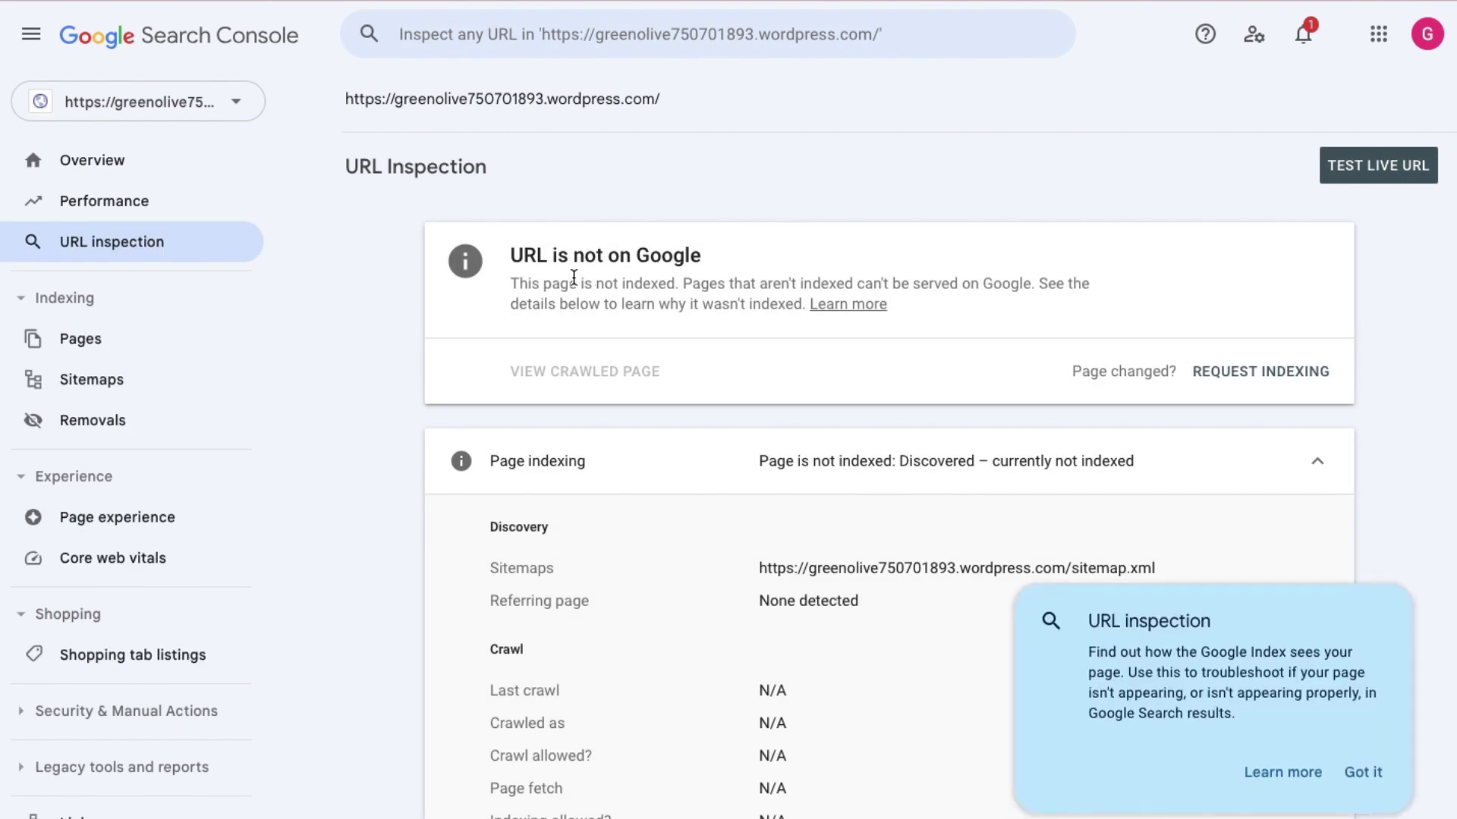
left_click(1239, 372)
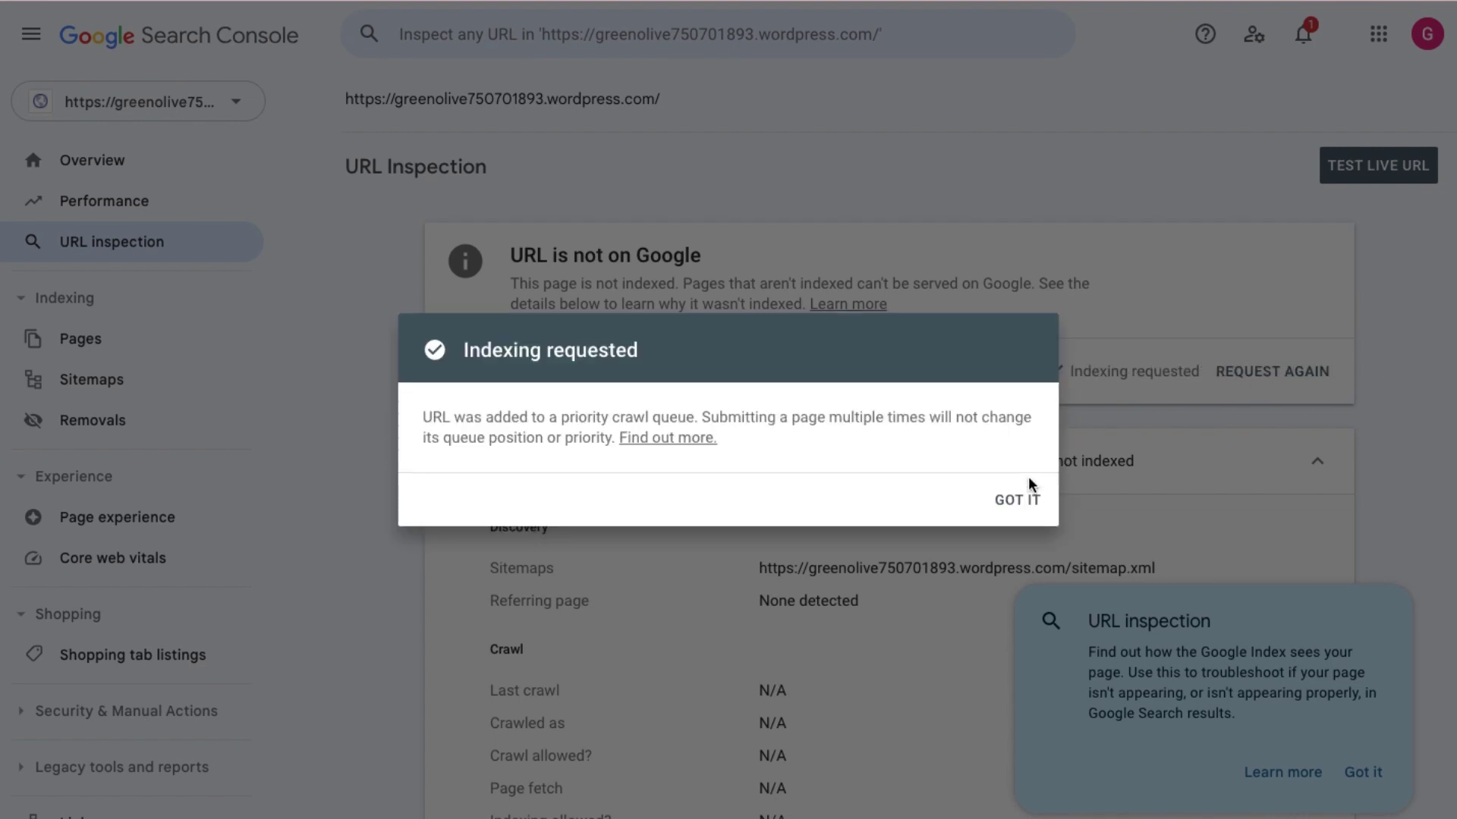
left_click(1017, 500)
left_click(1386, 174)
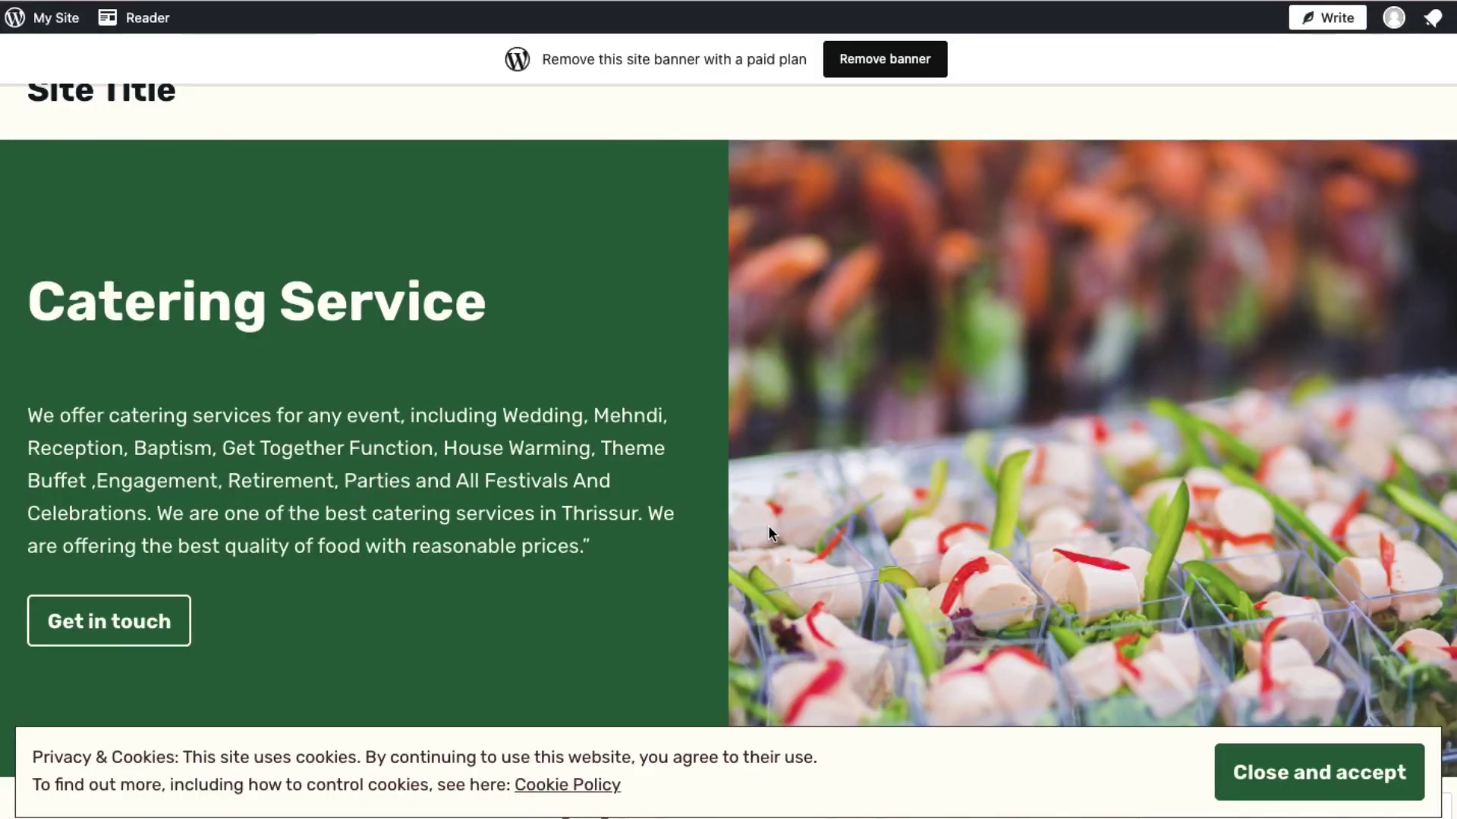
Open the About me page from the WordPress.com Pages list of Home, About me and Contact.
scroll(768, 534, "down", 2)
scroll(768, 534, "up", 2)
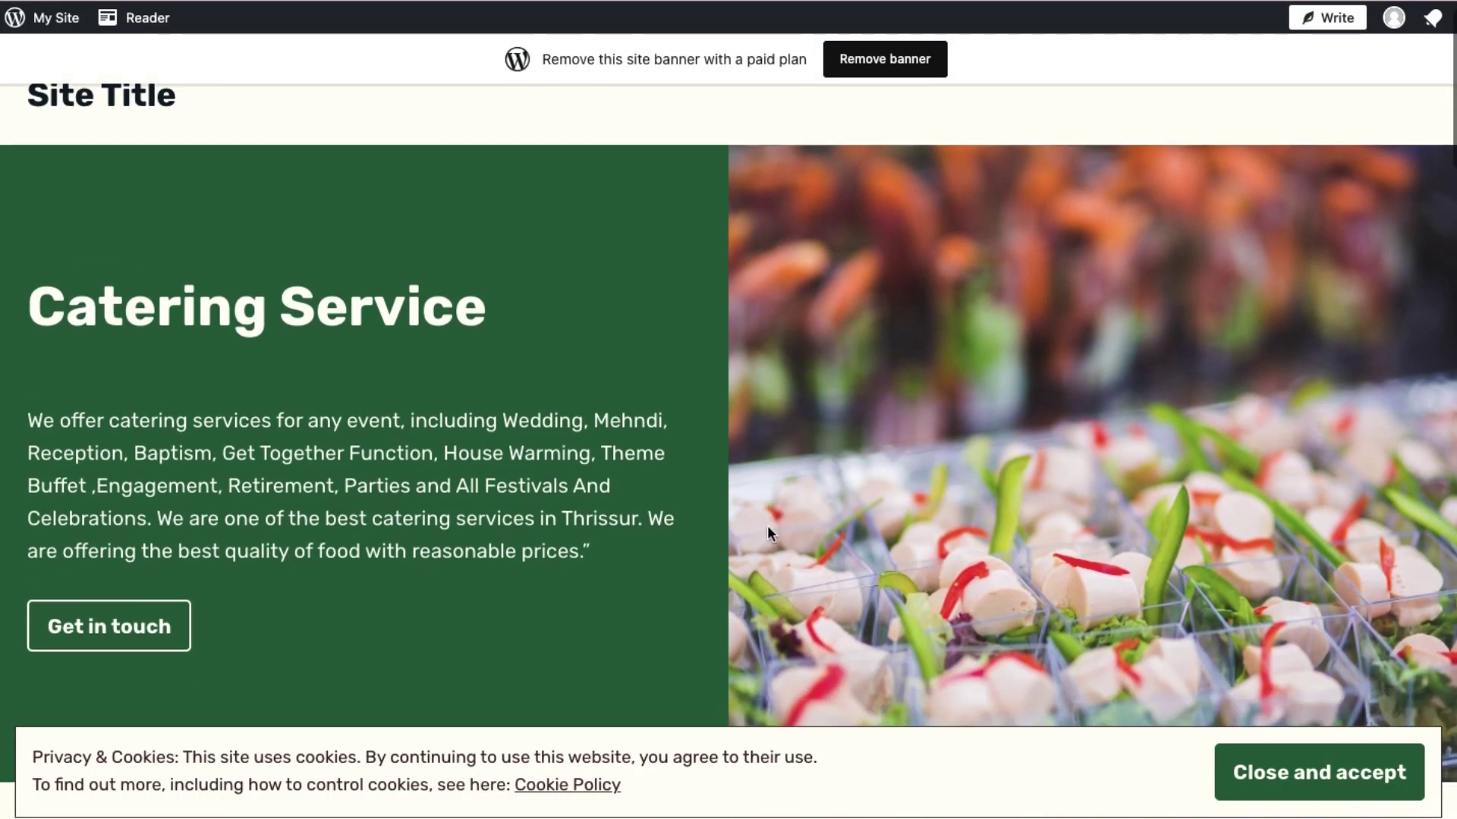
scroll(767, 534, "down", 1)
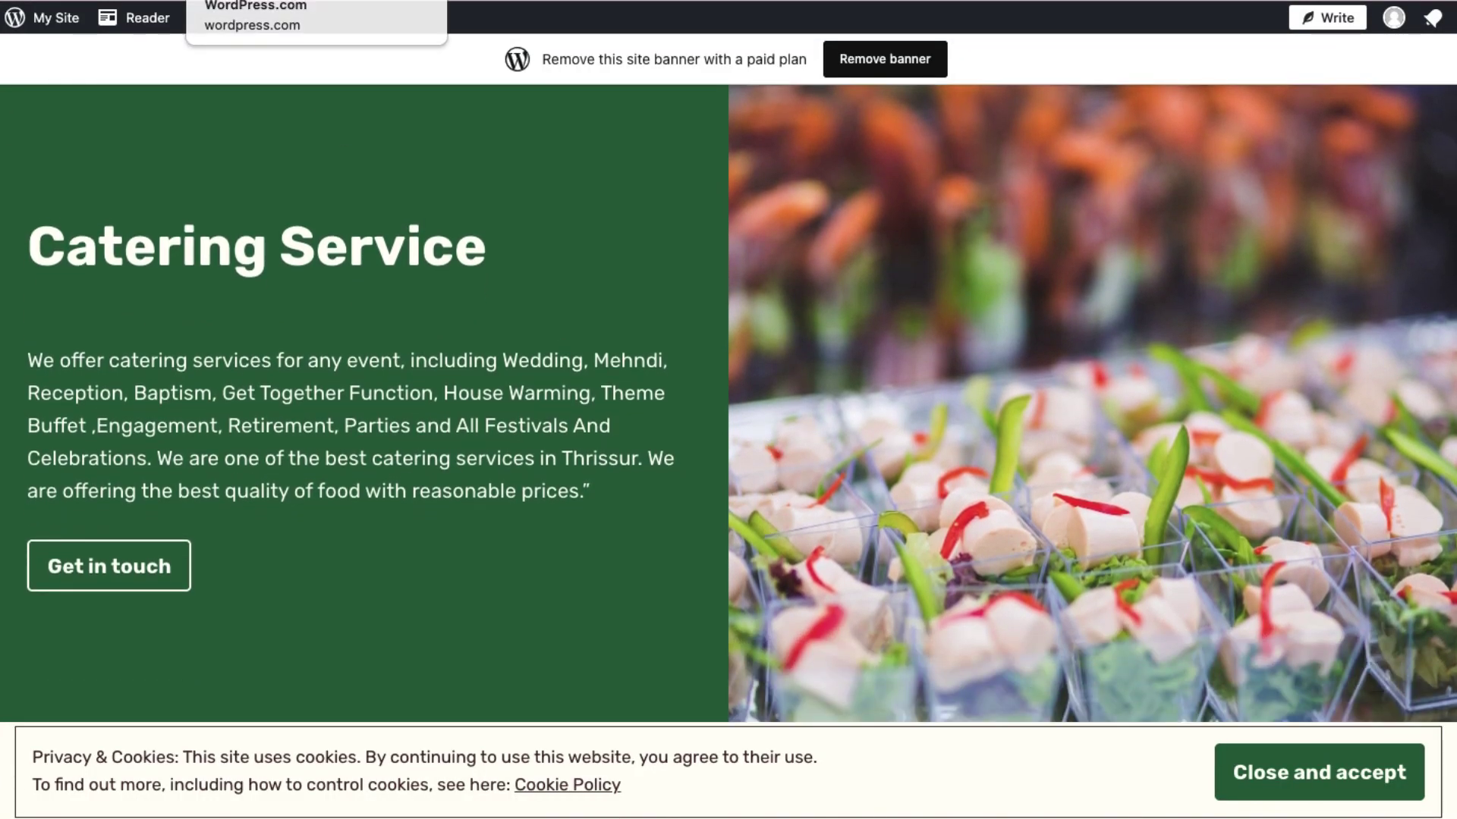
left_click(250, 0)
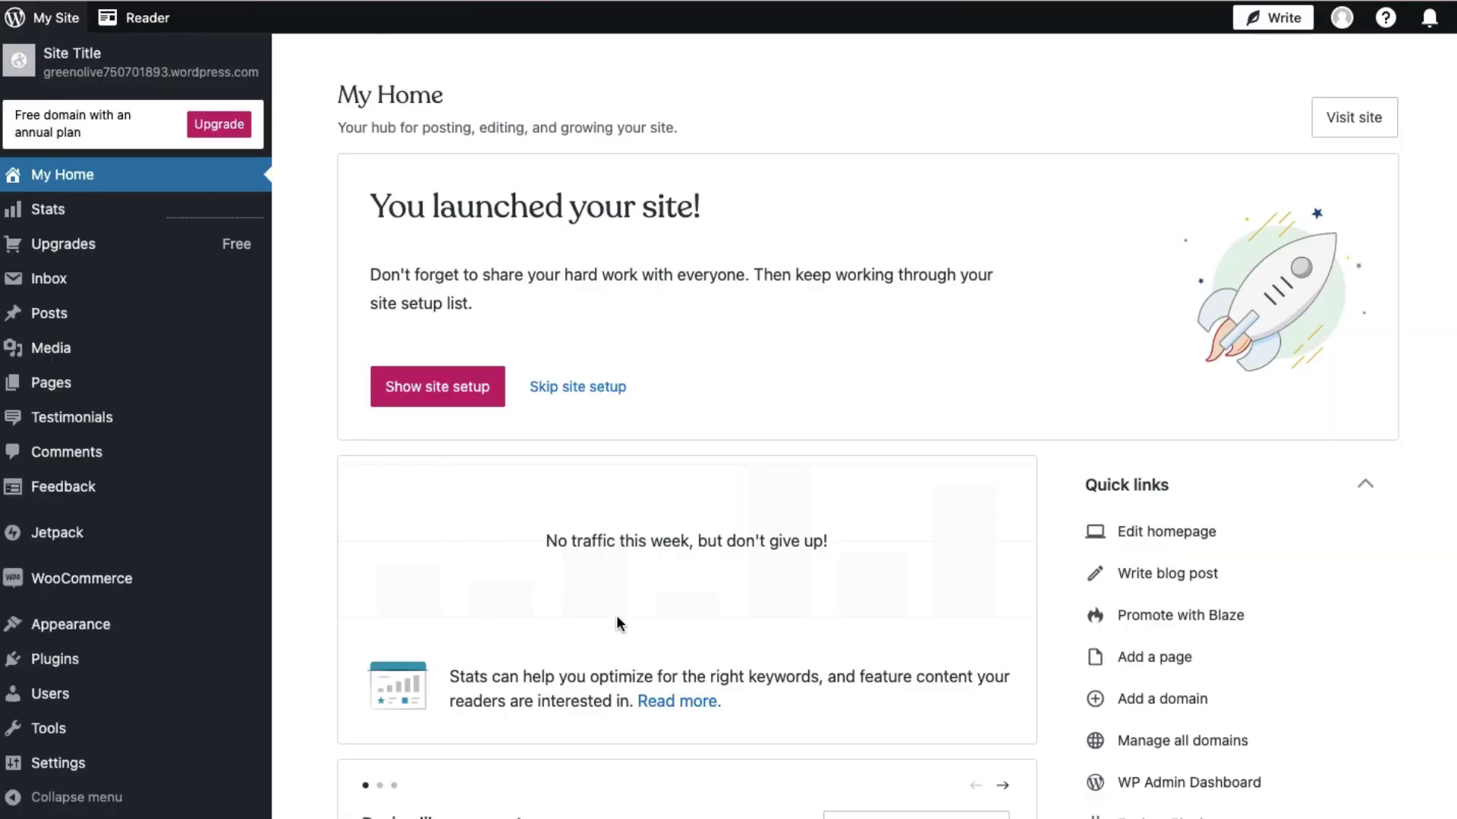
left_click(91, 389)
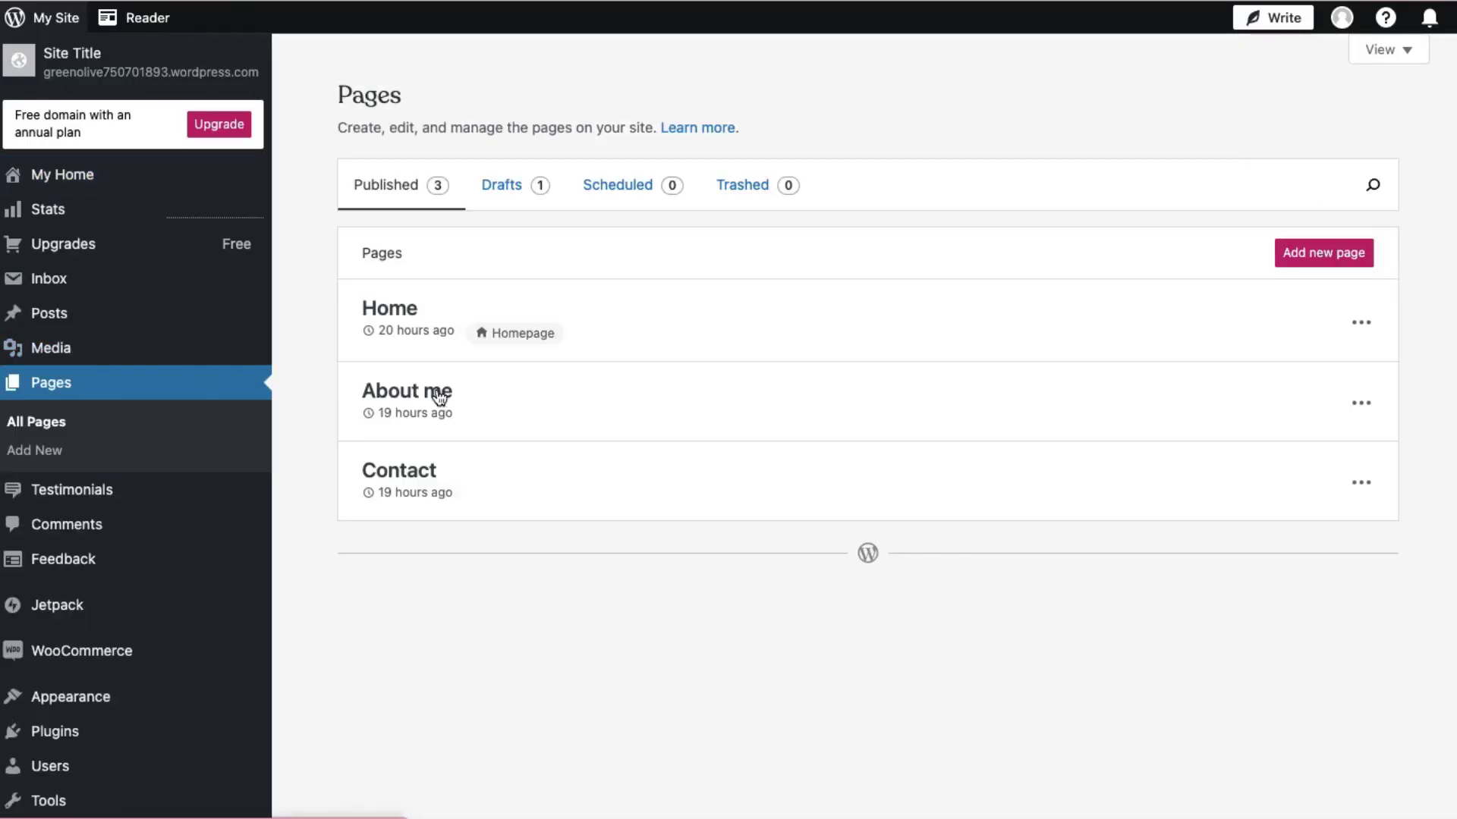
left_click(436, 392)
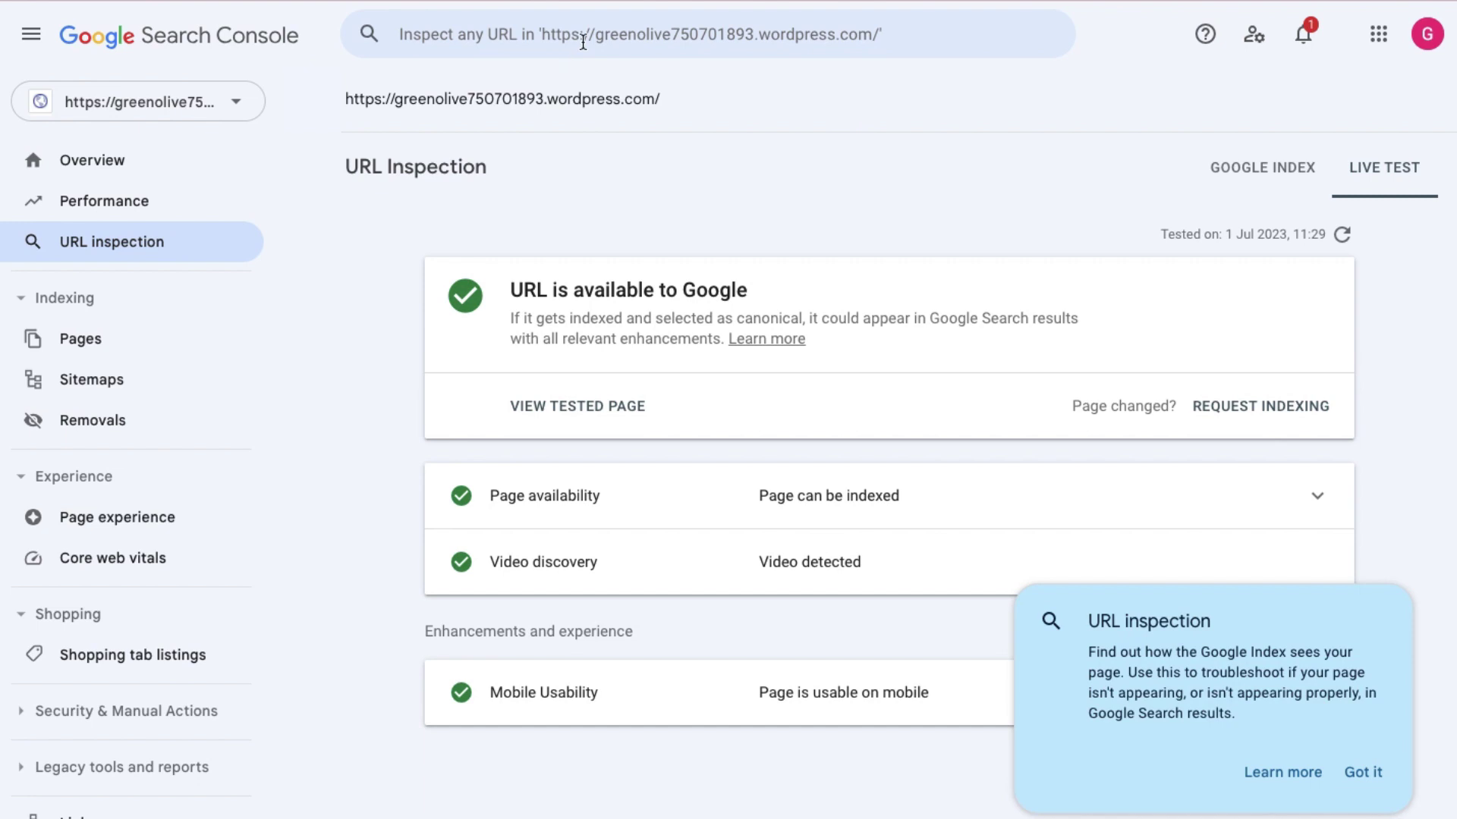
Inspect the About me URL, request indexing, and run a live test confirming Google can access it.
left_click(584, 38)
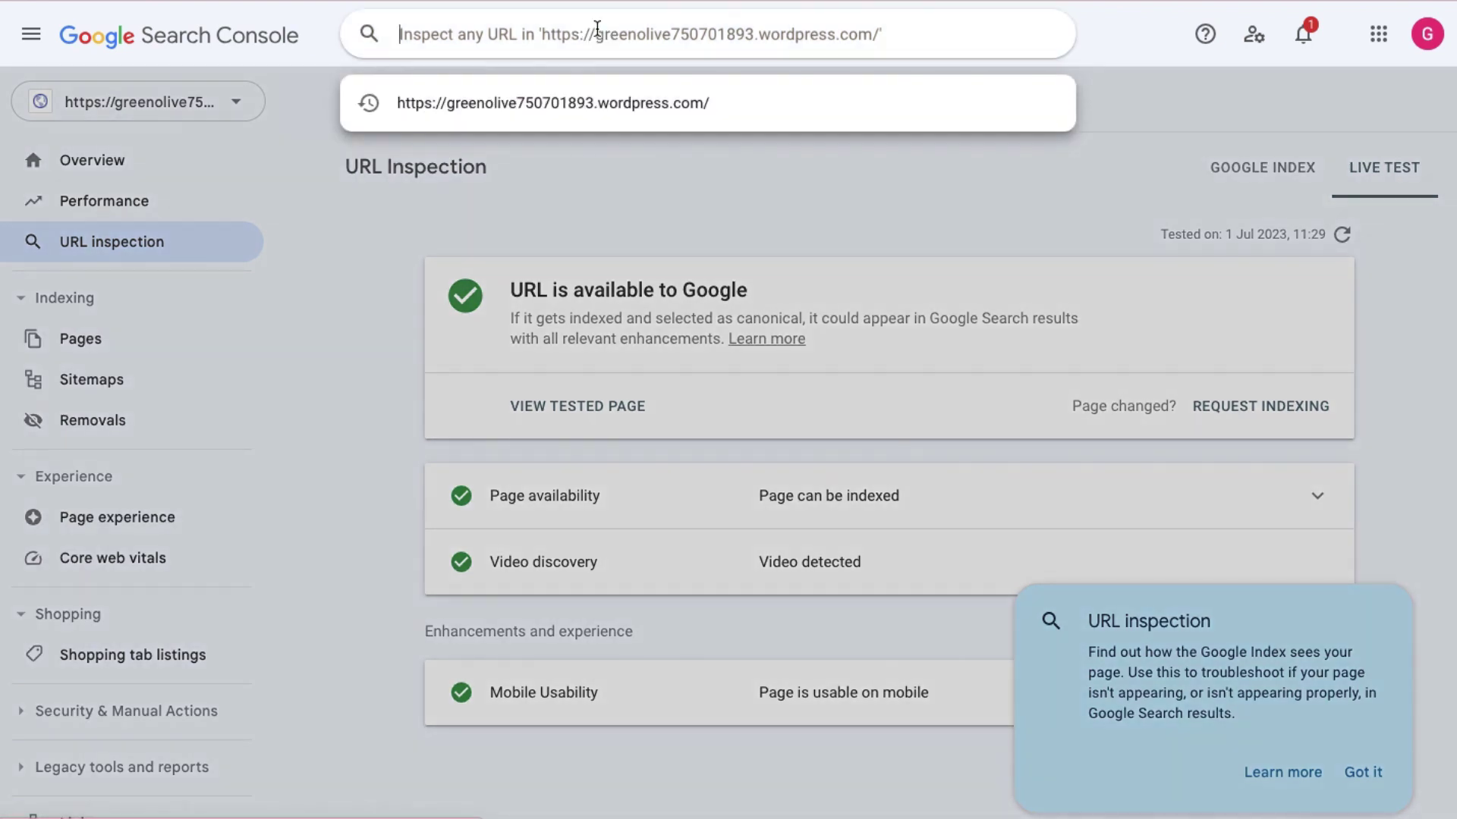
type("https://greenolive750701893.wordpress.com/about-me/")
key("Return")
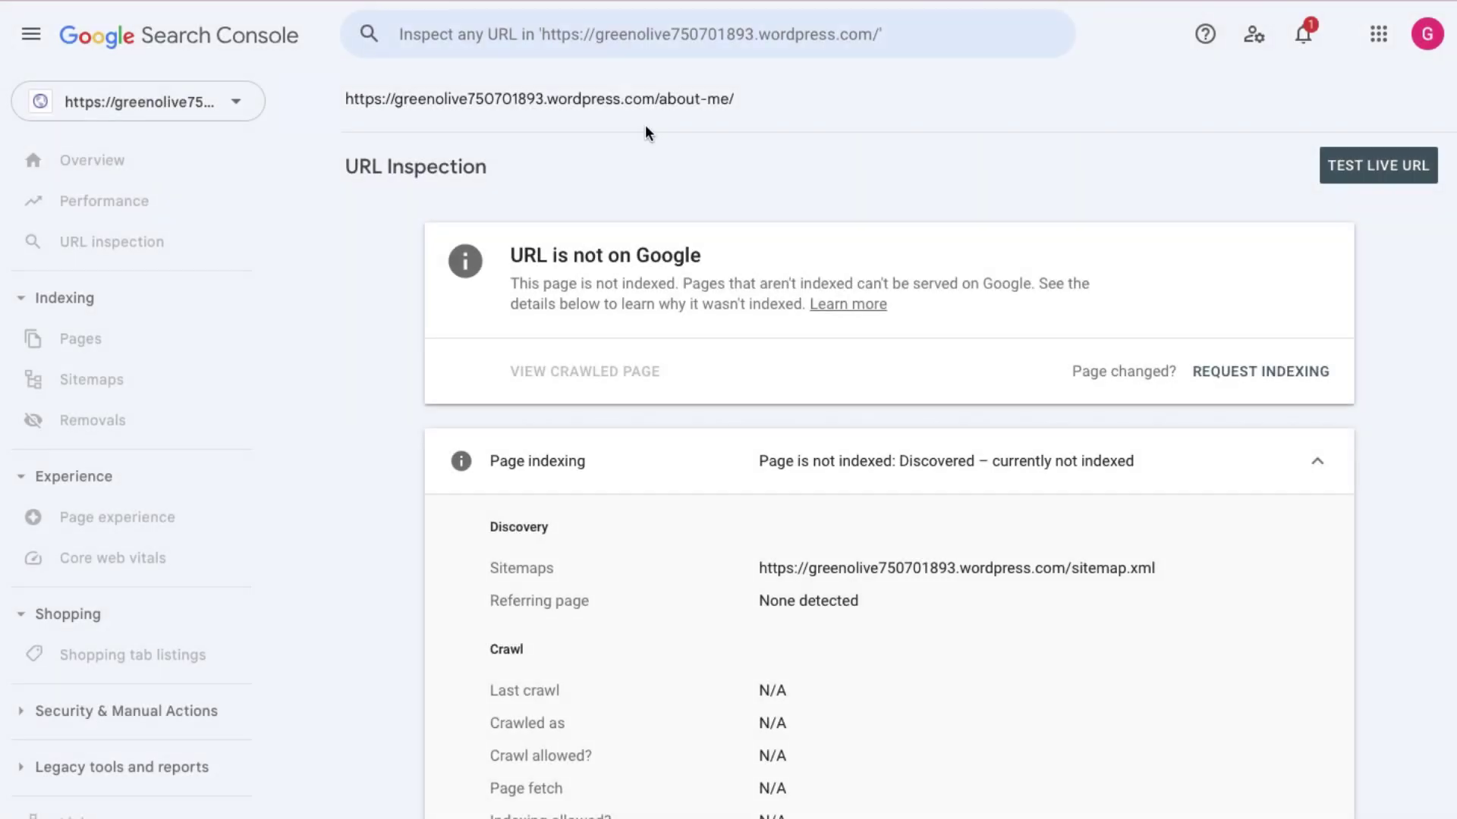
left_click(1279, 379)
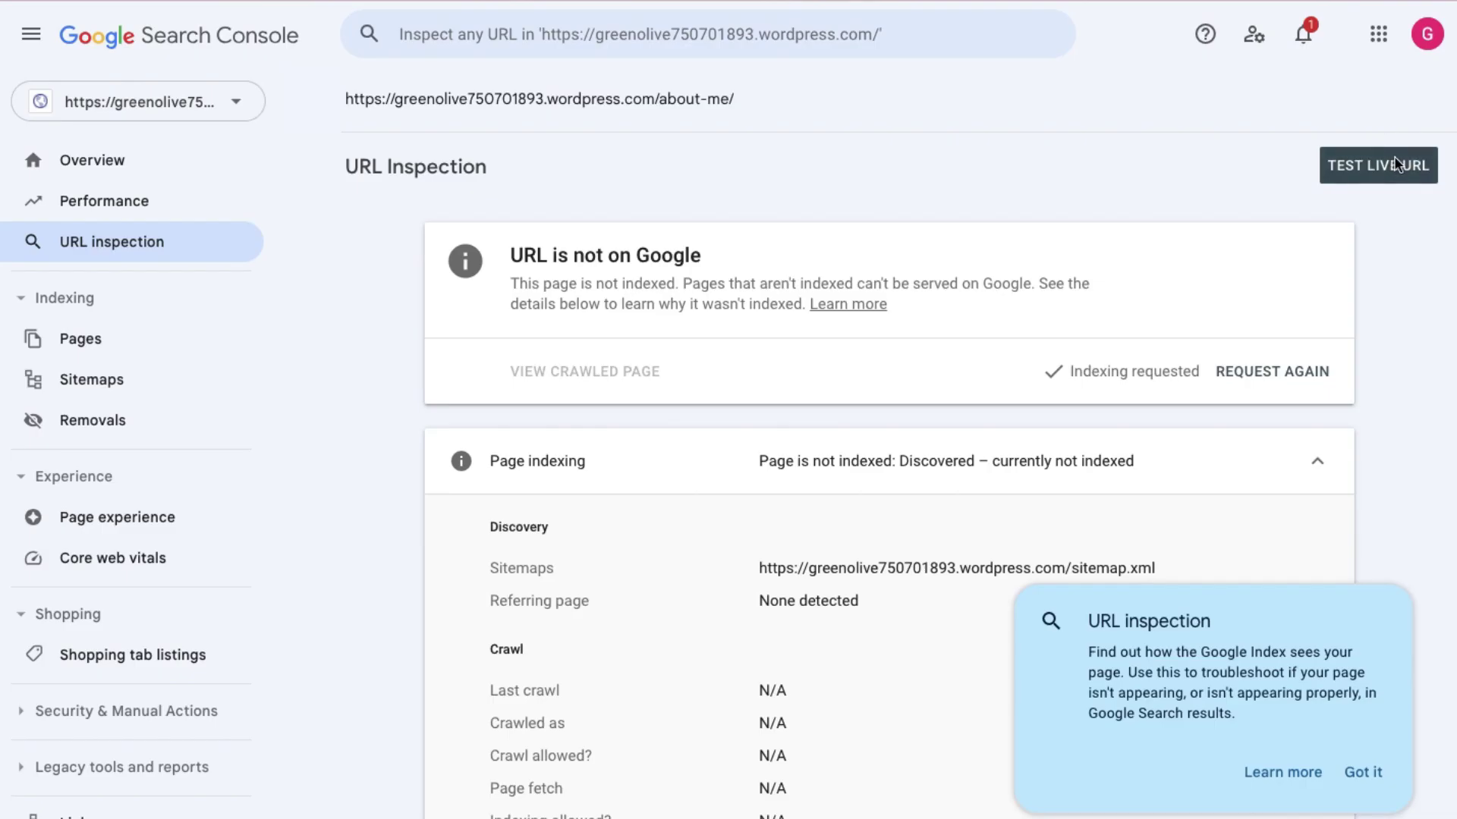
left_click(1395, 164)
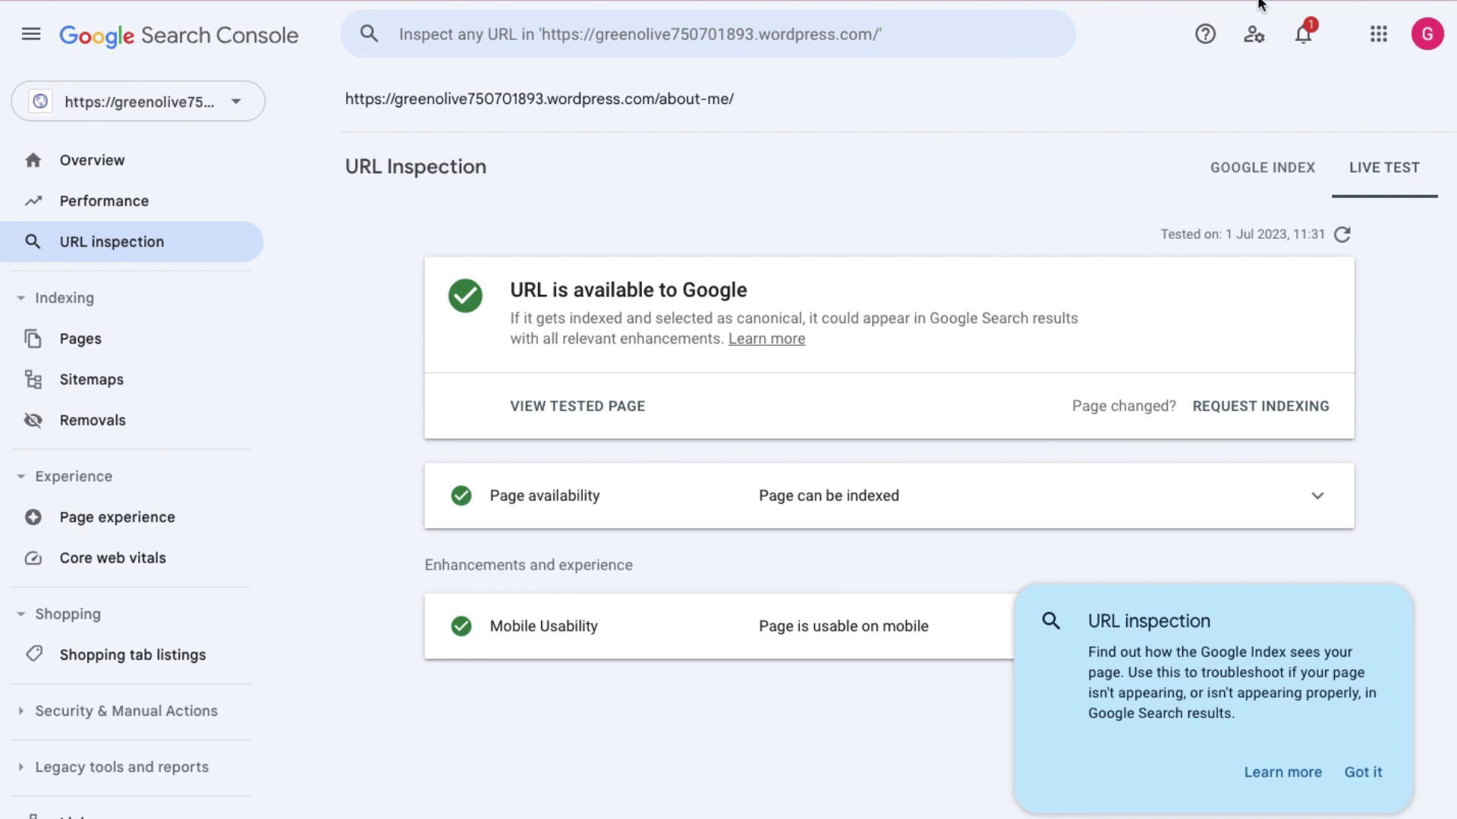
key("ctrl+t")
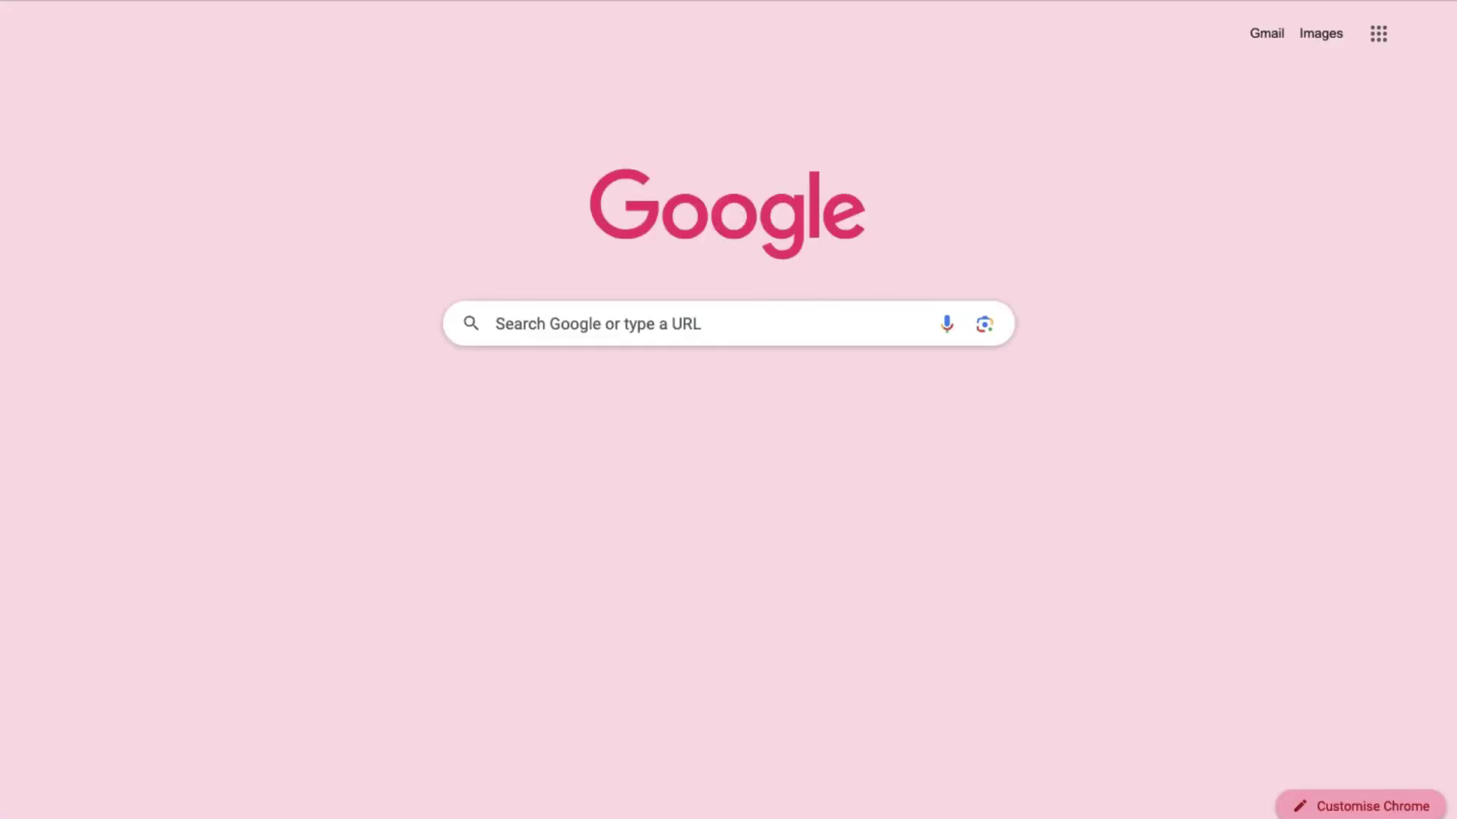
Google-search the About me address, see no matching results, and return to the About me tab.
type("https://greenolive750701893.wordpress.com/about-me/")
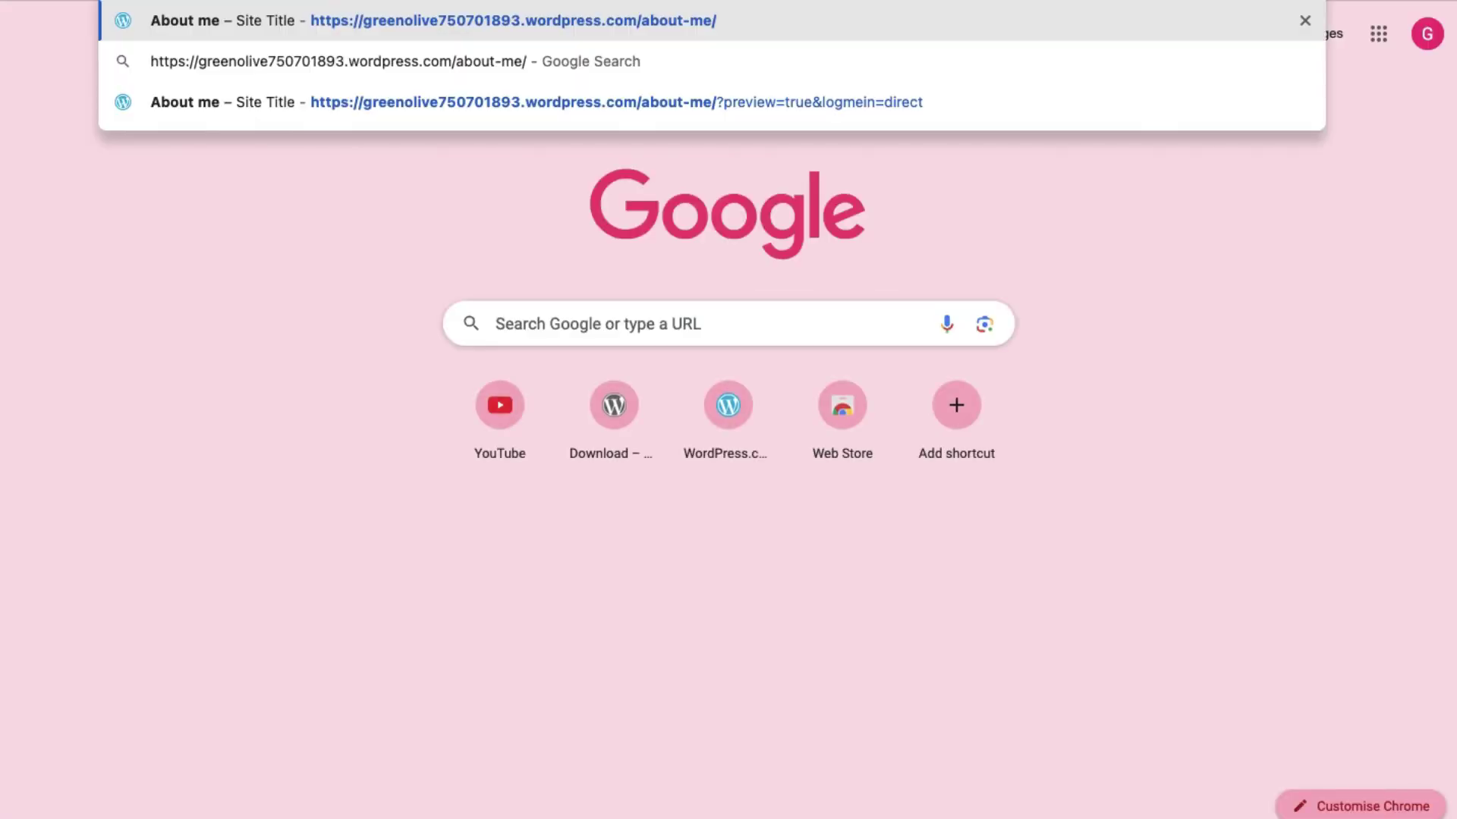
left_click(644, 62)
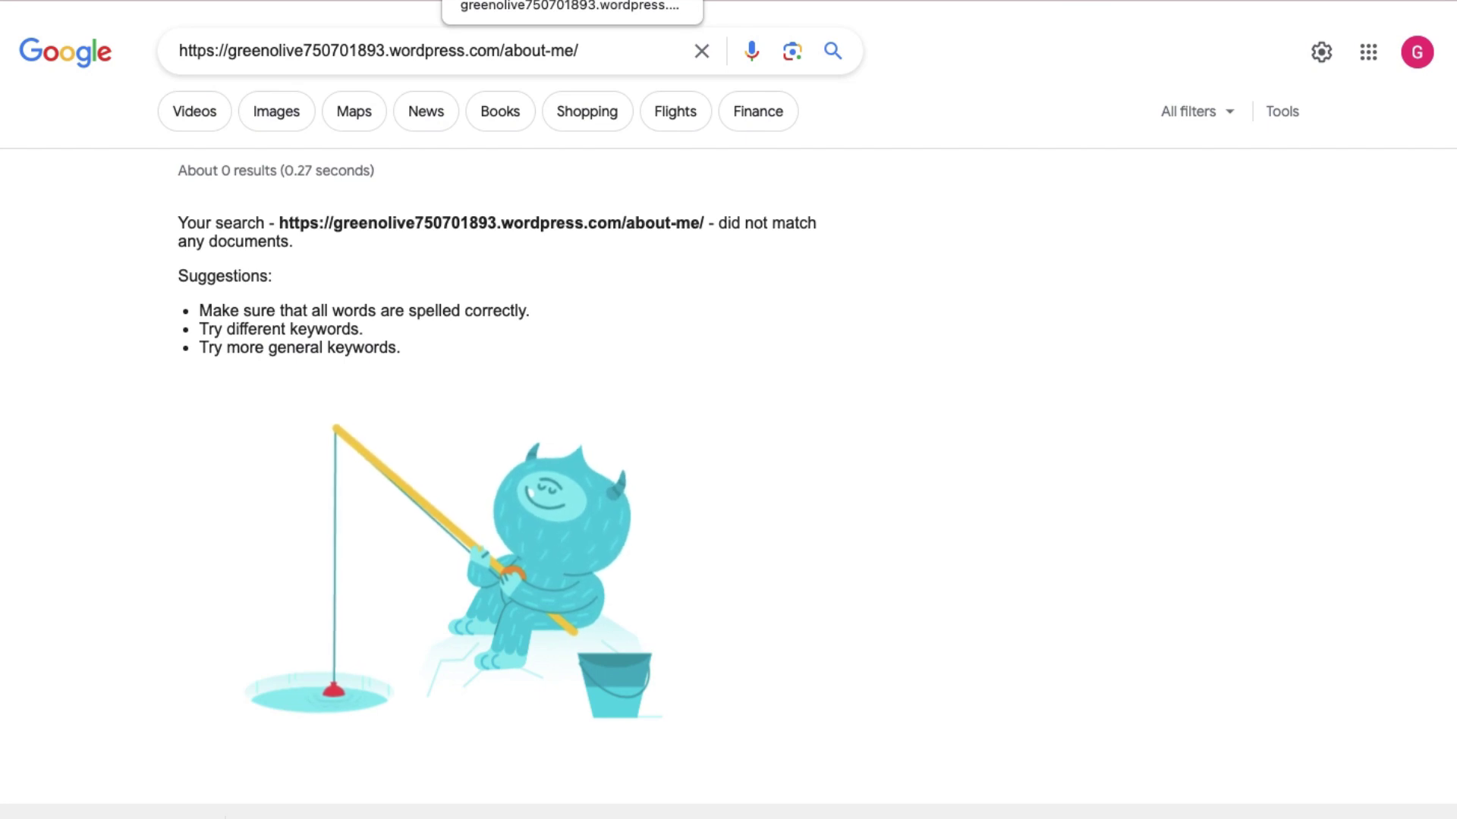
left_click(566, 1)
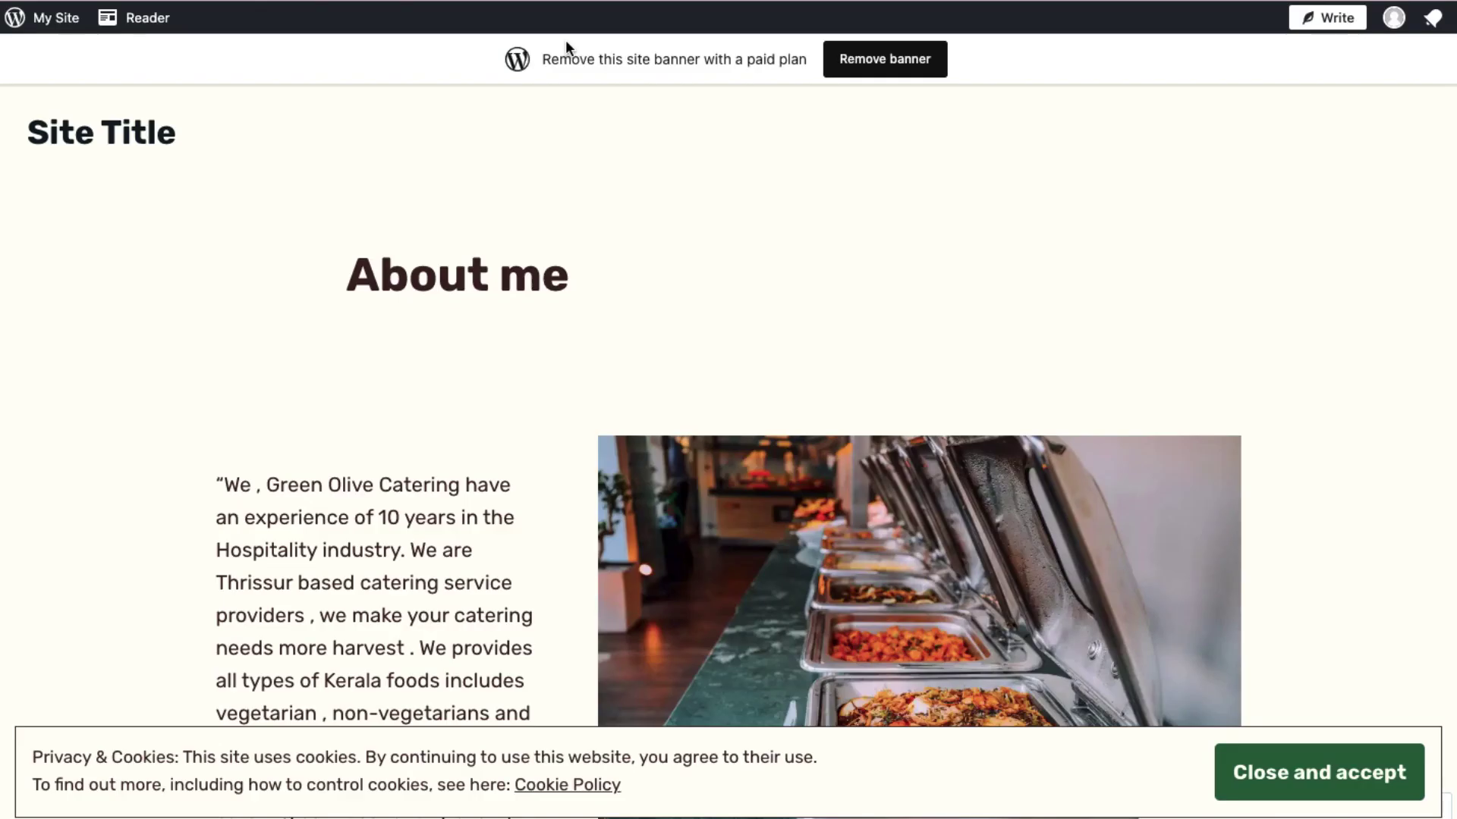